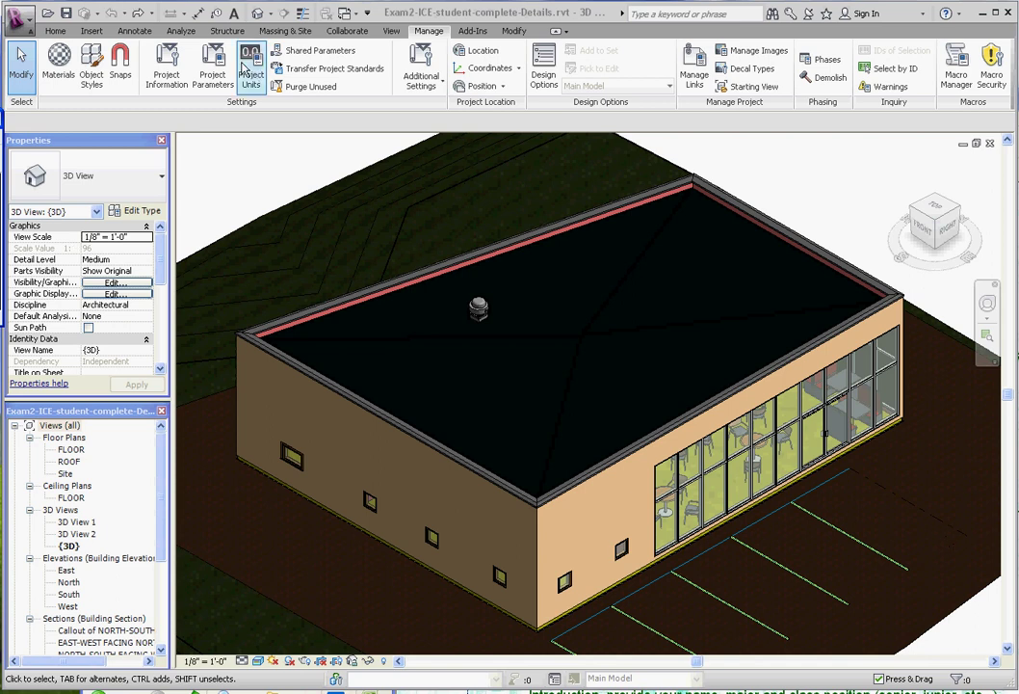
Switch the ribbon to the Modify tools while the {3D} building view is shown
{"action": "left_click", "coordinate": [514, 30]}
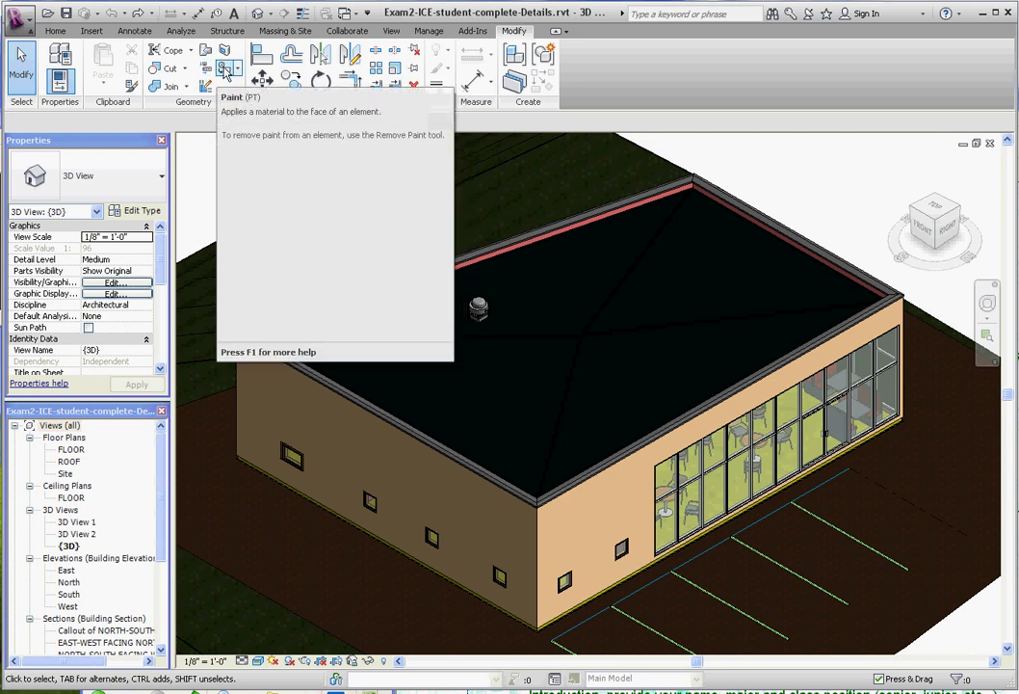
Start the Paint tool and select Ceramic Tile - 4" Blue in the Materials browser
{"action": "left_click", "coordinate": [225, 69]}
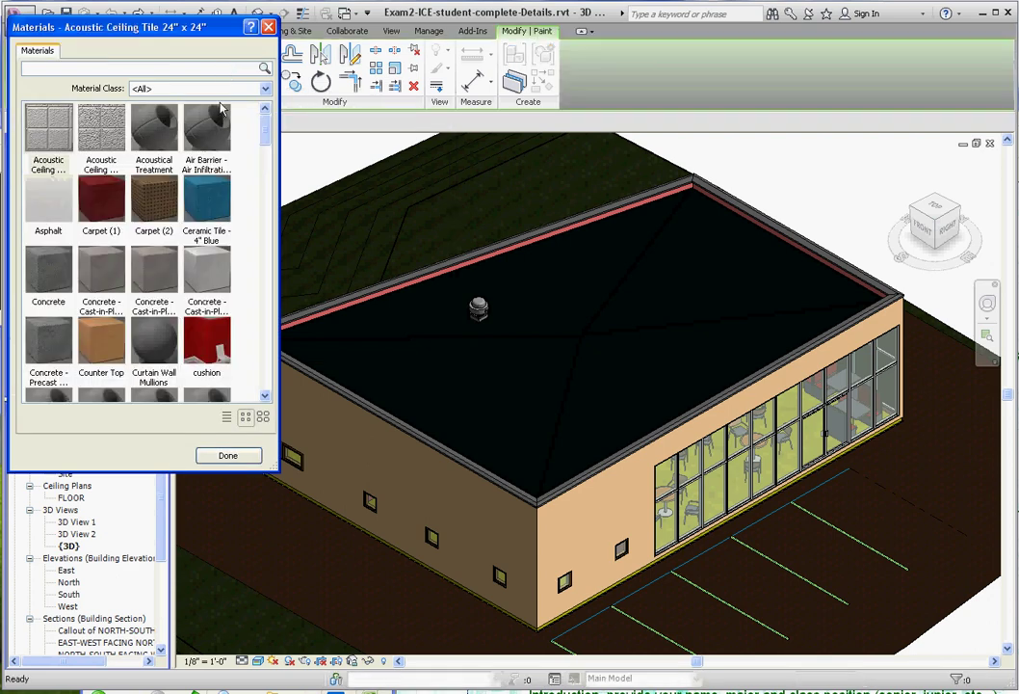
{"action": "scroll", "coordinate": [262, 238], "scroll_direction": "down", "scroll_amount": 5}
{"action": "scroll", "coordinate": [262, 239], "scroll_direction": "down", "scroll_amount": 10}
{"action": "scroll", "coordinate": [258, 390], "scroll_direction": "up", "scroll_amount": 5}
{"action": "left_click_drag", "start_coordinate": [266, 301], "coordinate": [281, 126]}
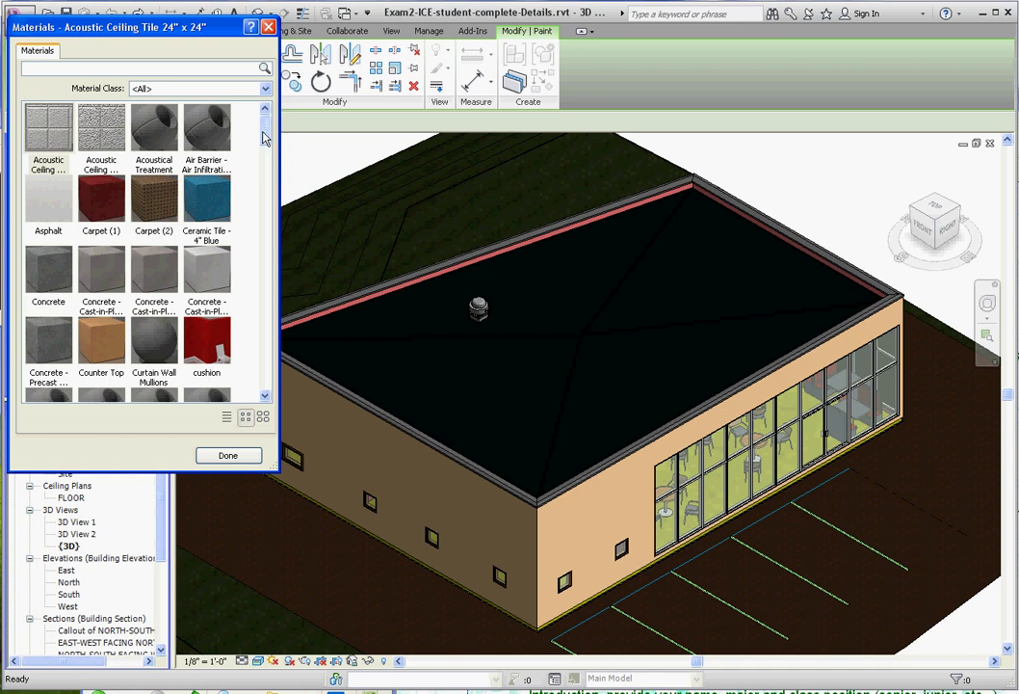
{"action": "left_click", "coordinate": [196, 202]}
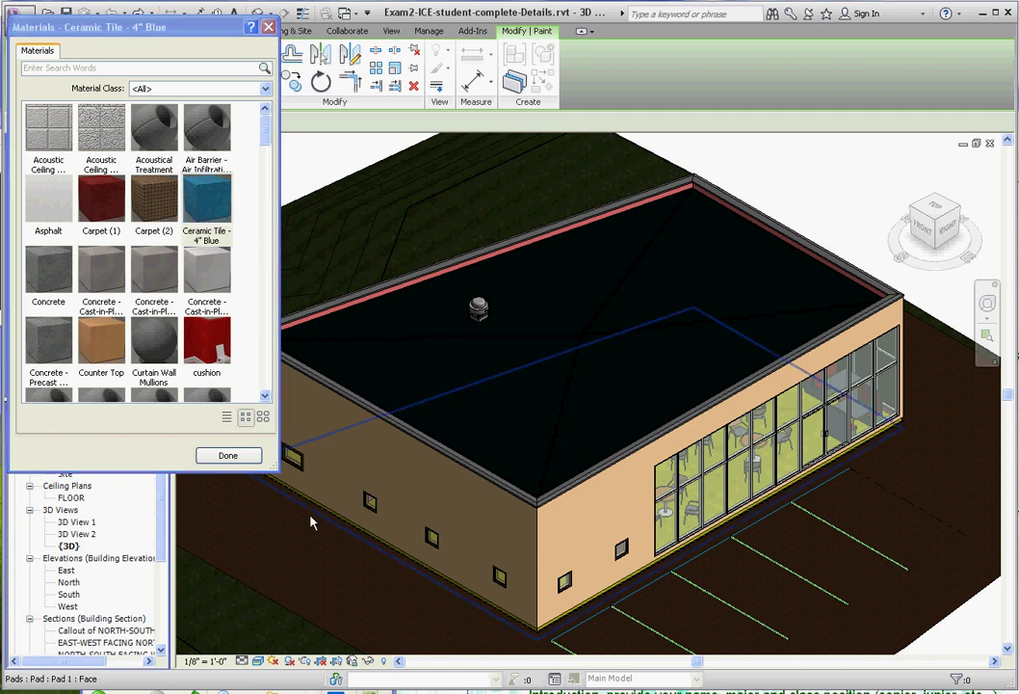
Paint the long left exterior wall face blue, finish, and orbit to face it
{"action": "left_click", "coordinate": [423, 485]}
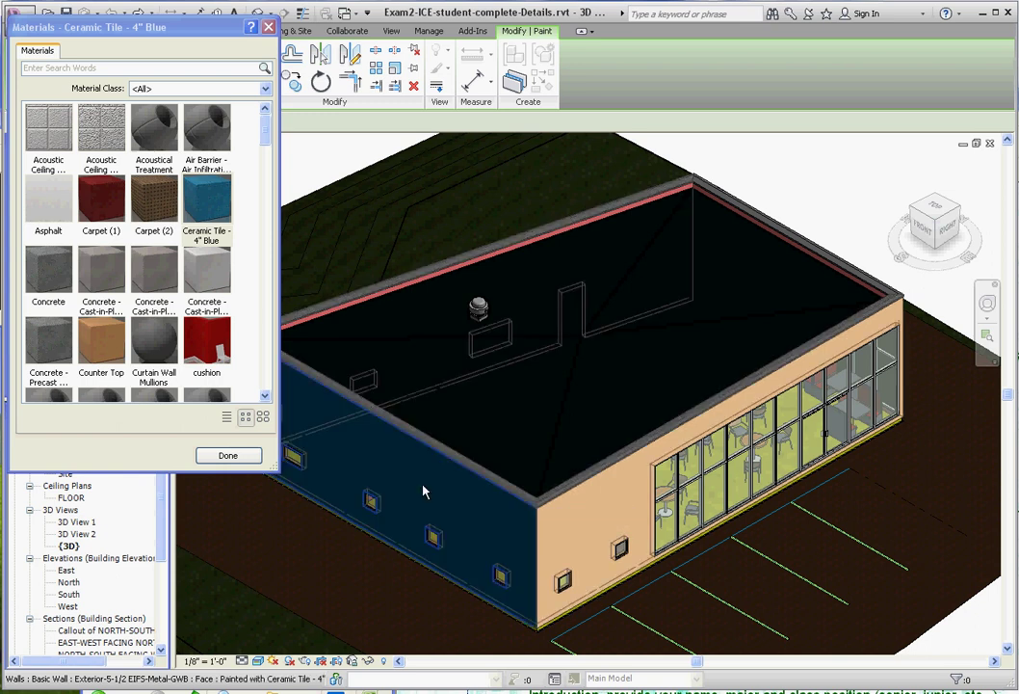
{"action": "scroll", "coordinate": [528, 607], "scroll_direction": "up", "scroll_amount": 5}
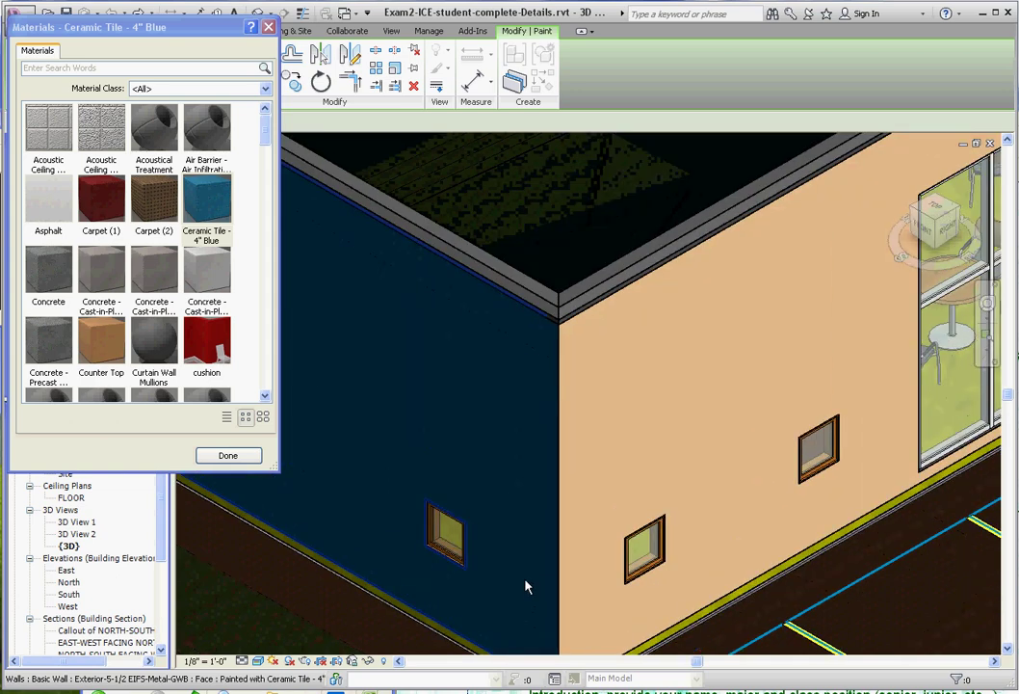
{"action": "scroll", "coordinate": [539, 458], "scroll_direction": "up", "scroll_amount": 4}
{"action": "scroll", "coordinate": [551, 389], "scroll_direction": "down", "scroll_amount": 4}
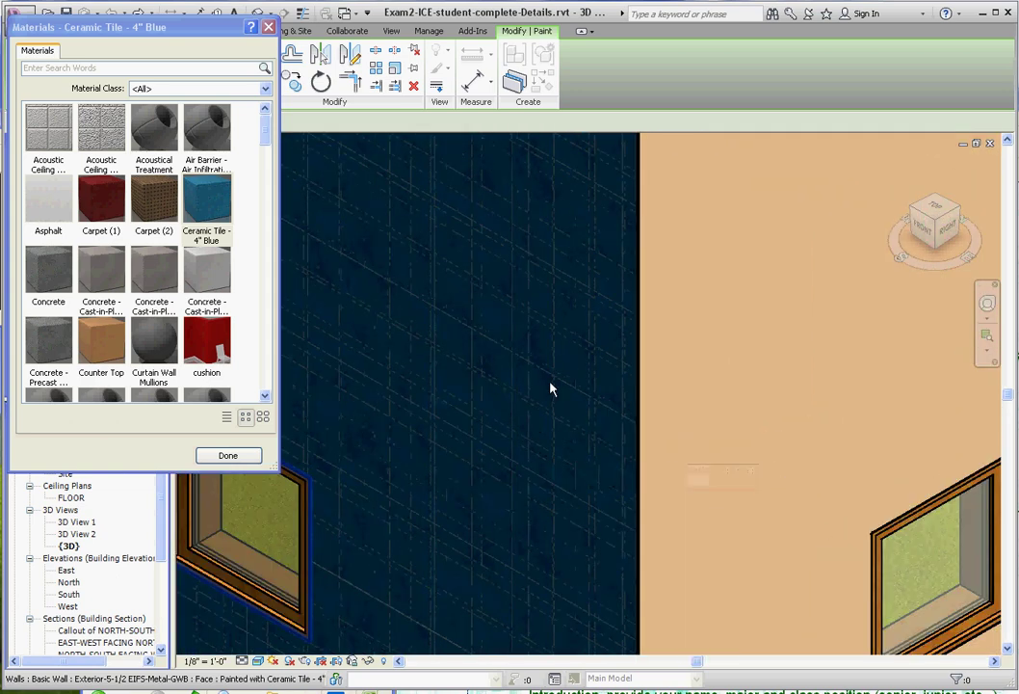
{"action": "scroll", "coordinate": [551, 390], "scroll_direction": "down", "scroll_amount": 7}
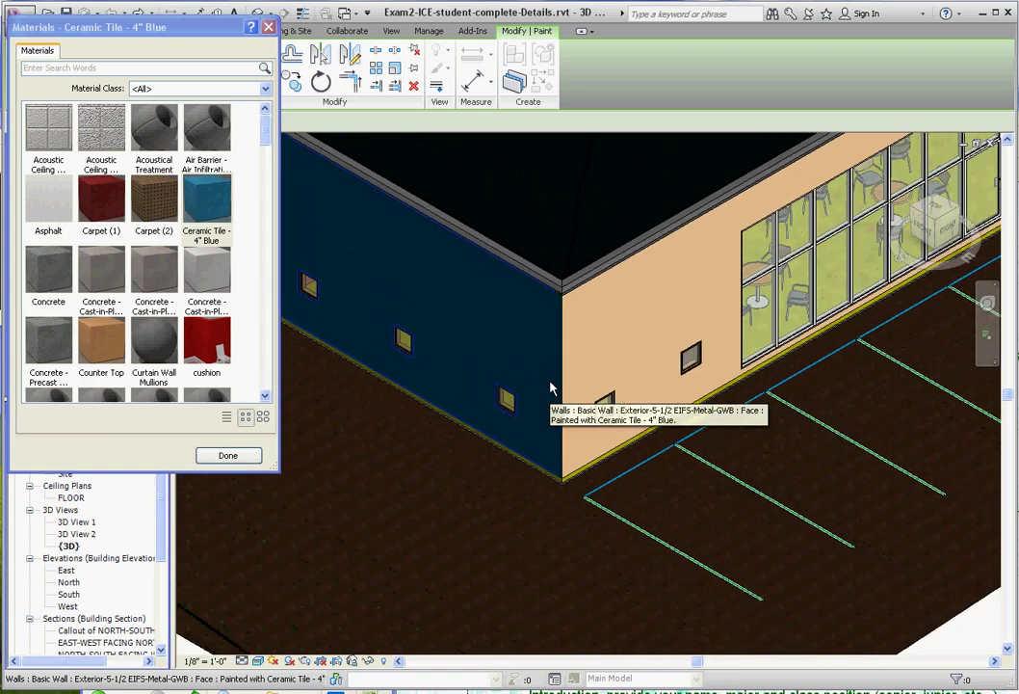
{"action": "left_click", "coordinate": [255, 457]}
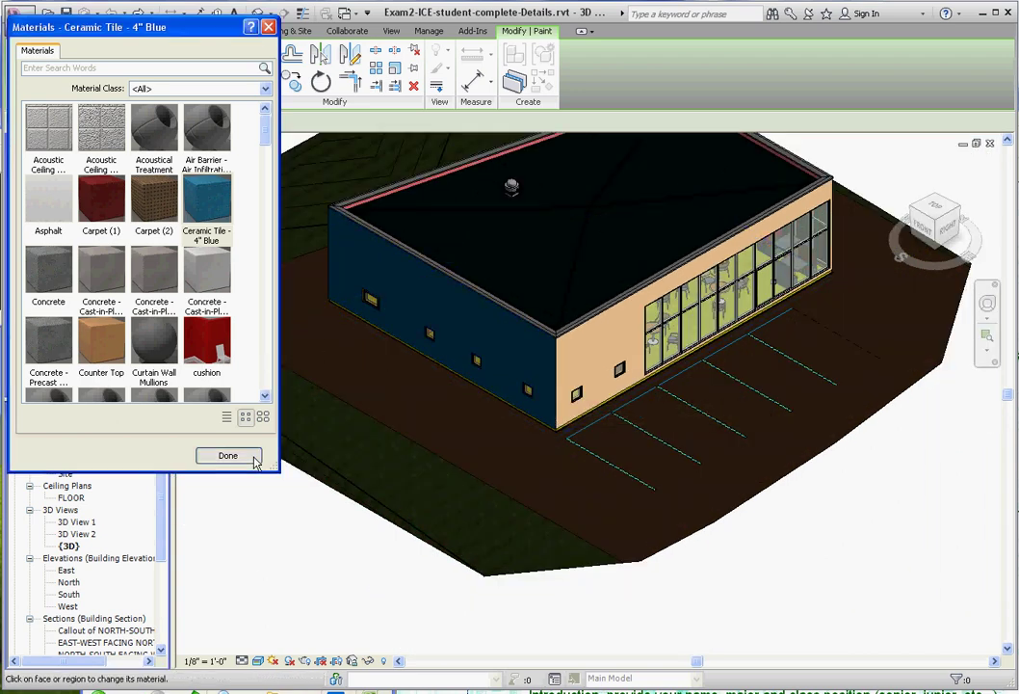
{"action": "middle_click_drag", "start_coordinate": [274, 459], "coordinate": [848, 558], "text": "shift"}
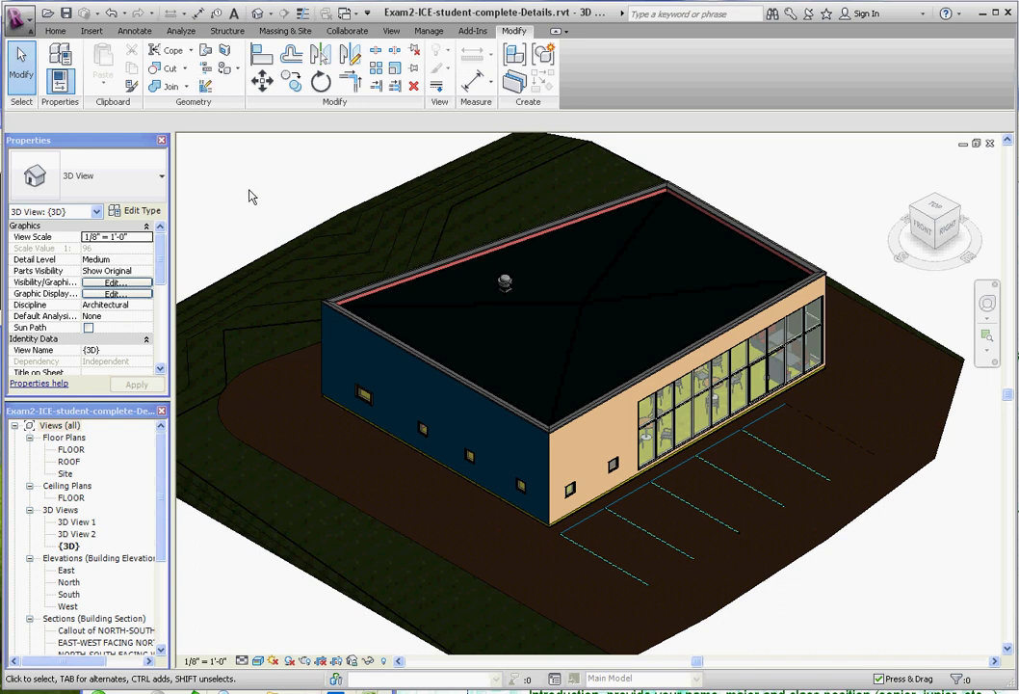
Duplicate the Paints and Coatings material from the Manage > Materials list
{"action": "left_click", "coordinate": [430, 34]}
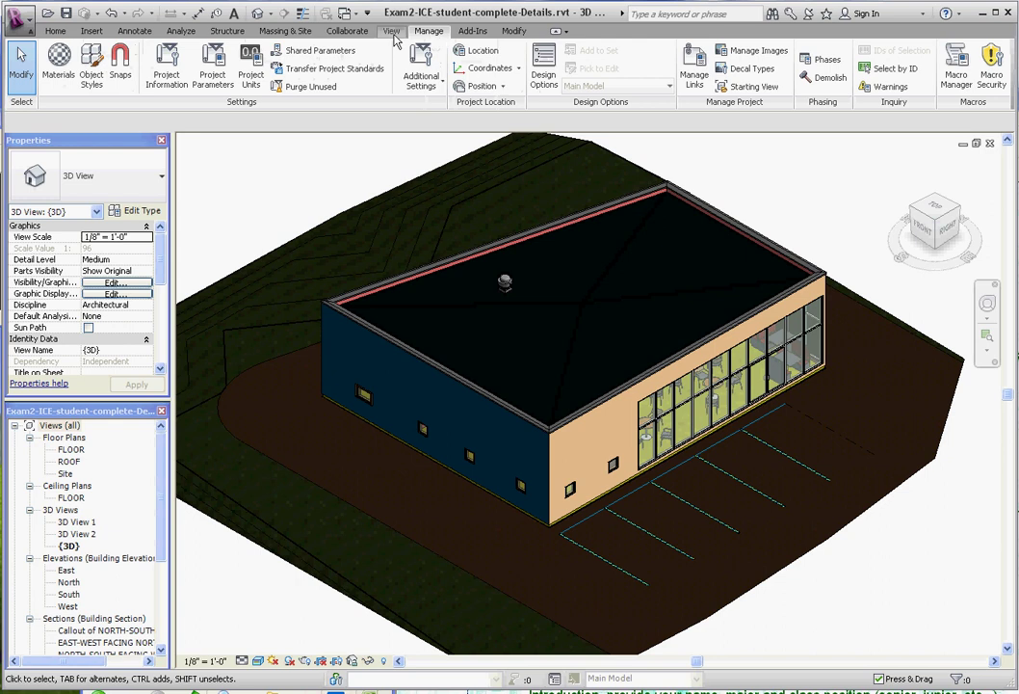
{"action": "left_click", "coordinate": [61, 60]}
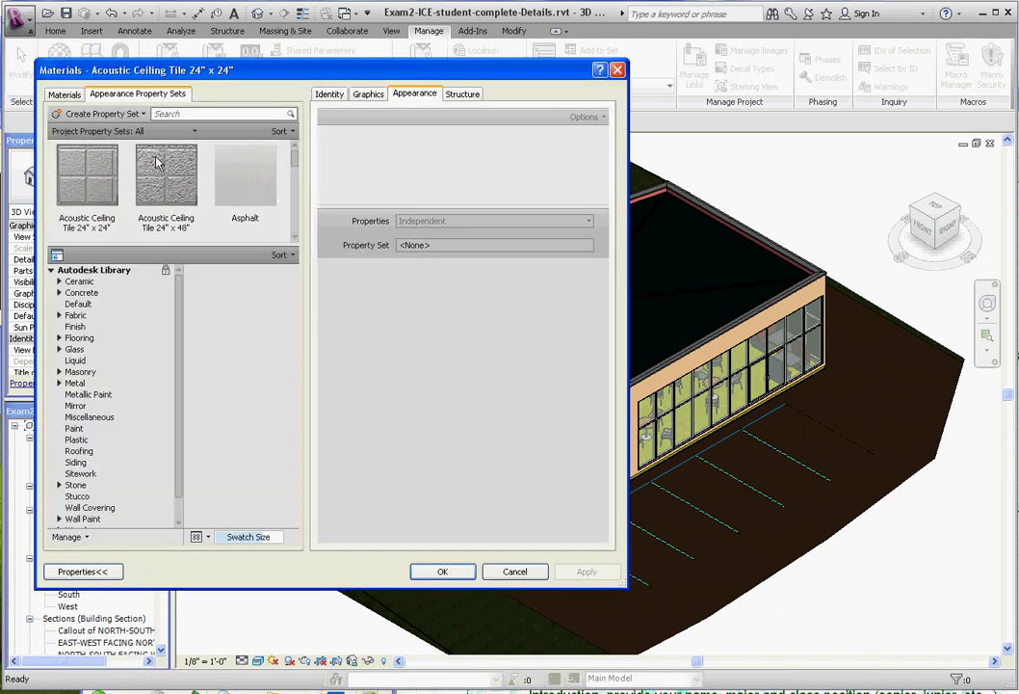
{"action": "left_click", "coordinate": [64, 94]}
{"action": "left_click_drag", "start_coordinate": [295, 217], "coordinate": [286, 376]}
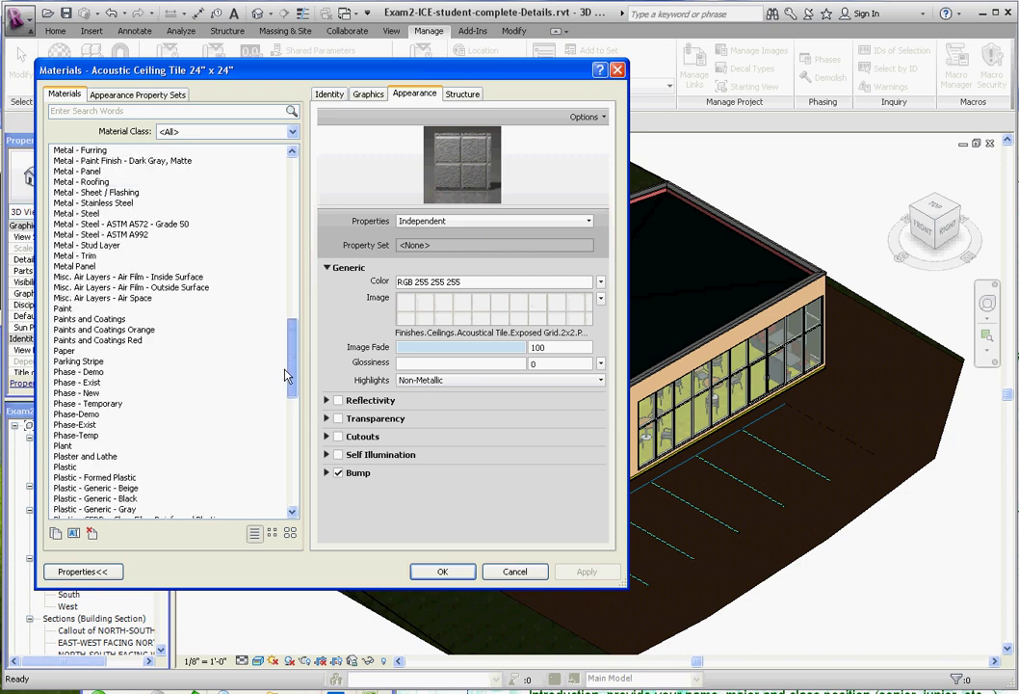
{"action": "left_click", "coordinate": [86, 321]}
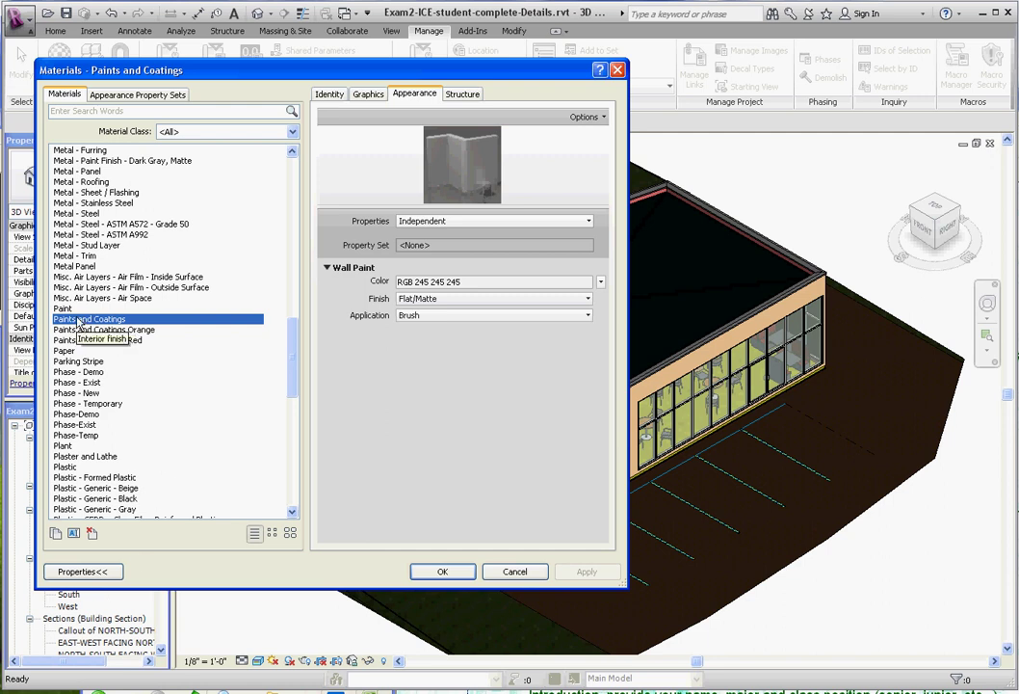
{"action": "left_click", "coordinate": [56, 535]}
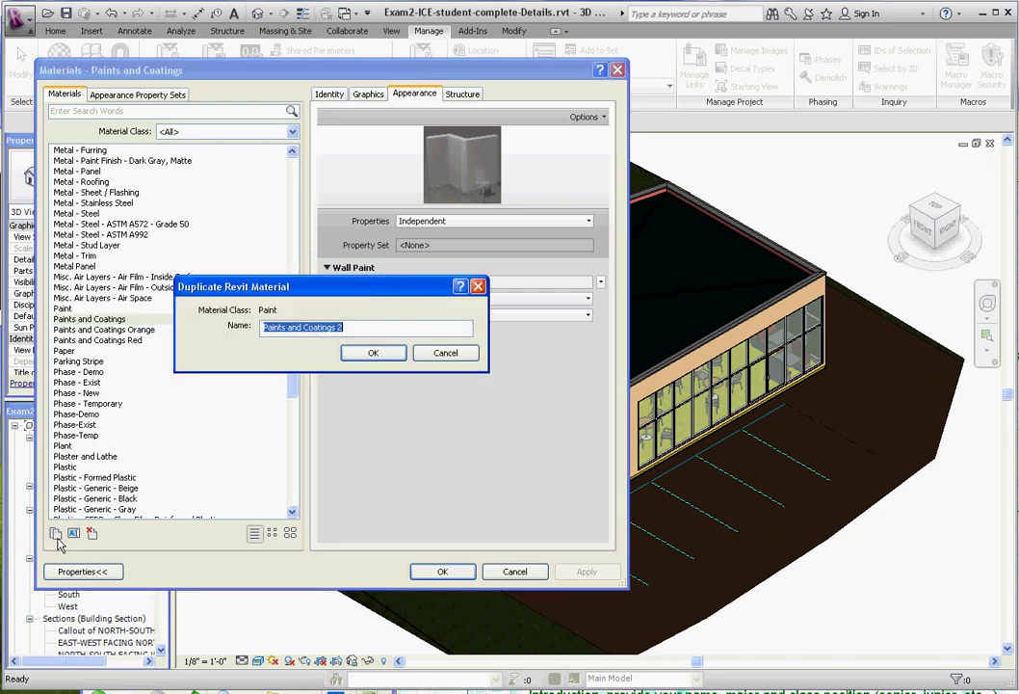
Name the duplicated material 'Paints and Coatings Blue'
{"action": "left_click", "coordinate": [367, 332]}
{"action": "key", "text": "BackSpace"}
{"action": "type", "text": "bLUE"}
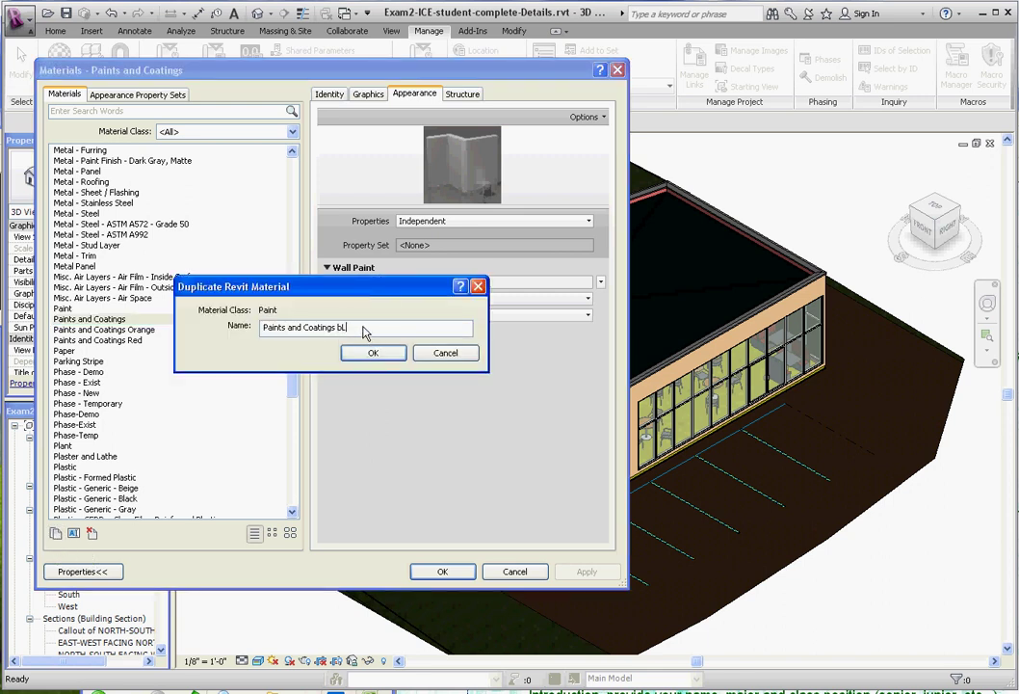
{"action": "key", "text": "BackSpace"}
{"action": "key", "text": "BackSpace"}
{"action": "key", "text": "BackSpace"}
{"action": "key", "text": "BackSpace"}
{"action": "type", "text": "Blue"}
{"action": "left_click", "coordinate": [372, 353]}
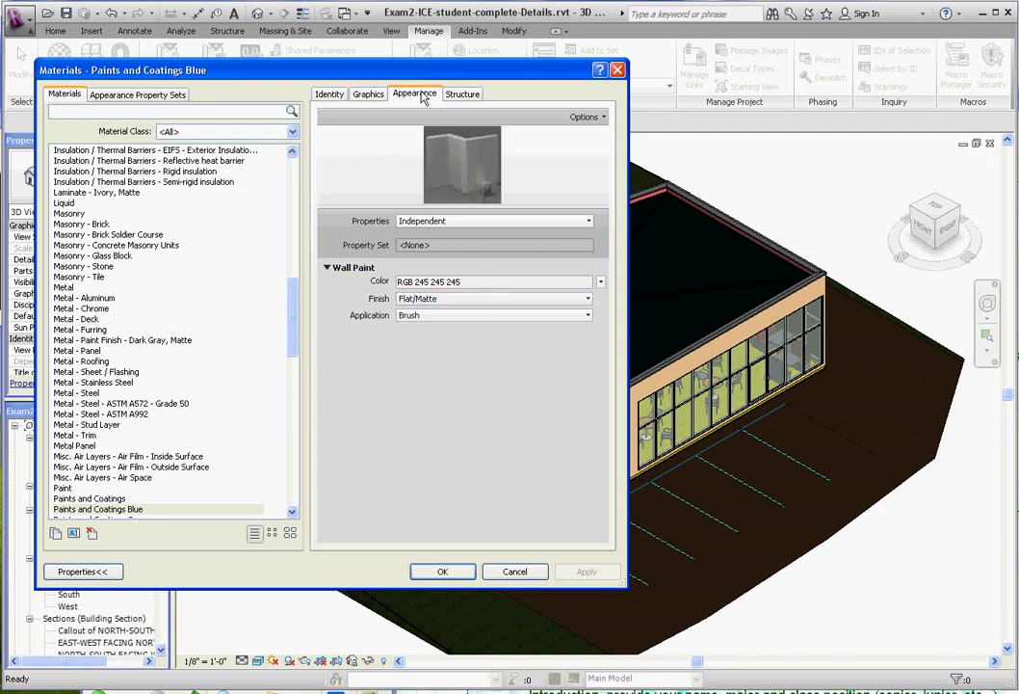
Set its wall paint colour to pure blue (RGB 0 0 255) and save the material
{"action": "left_click", "coordinate": [521, 281]}
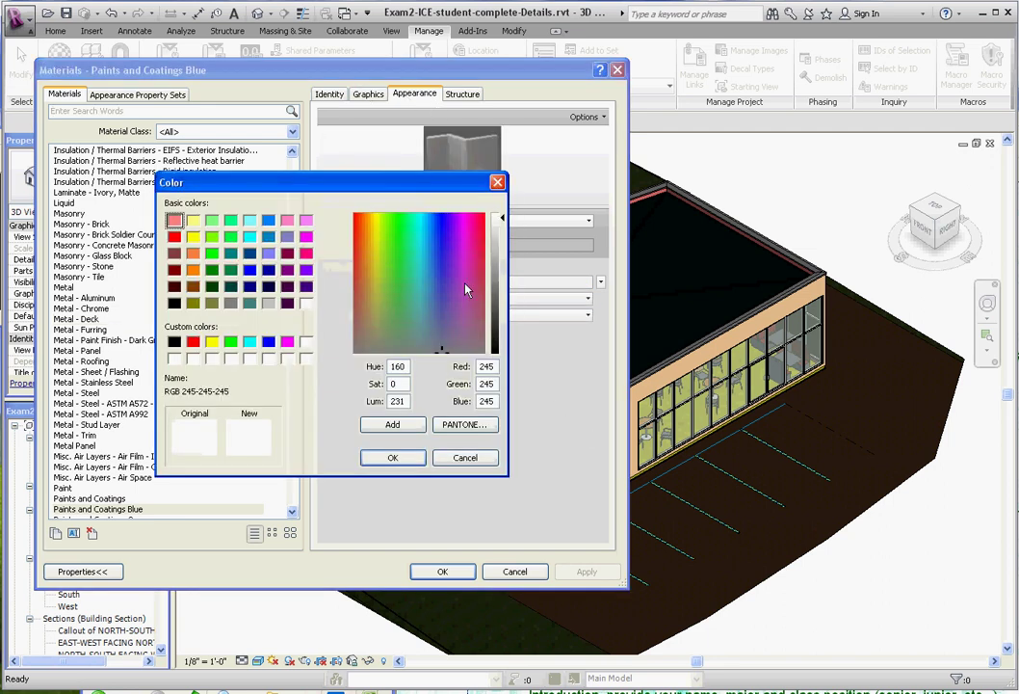
{"action": "left_click", "coordinate": [250, 270]}
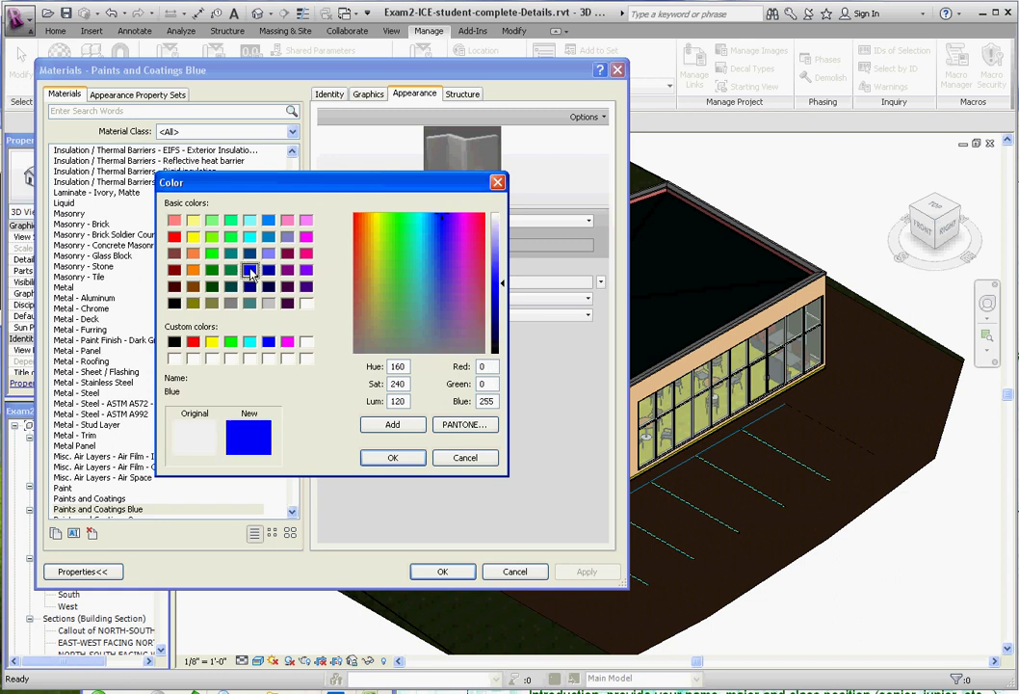
{"action": "left_click", "coordinate": [392, 458]}
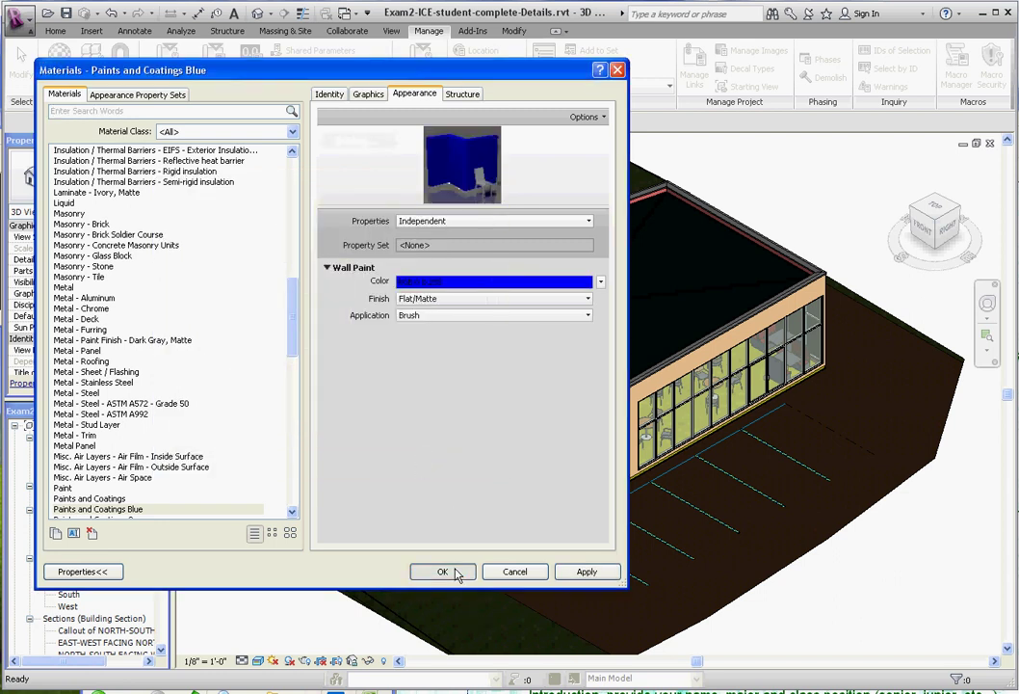
{"action": "left_click", "coordinate": [449, 571]}
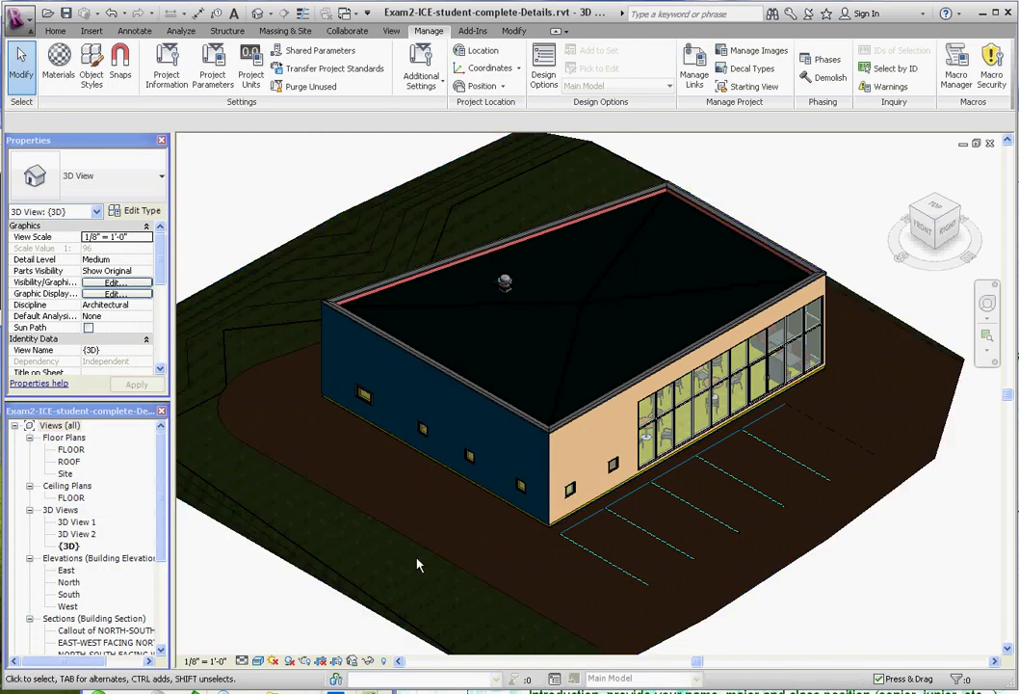
Open the NORTH-SOUTH section from the FLOOR plan and display it in Realistic style
{"action": "scroll", "coordinate": [404, 602], "scroll_direction": "down", "scroll_amount": 3}
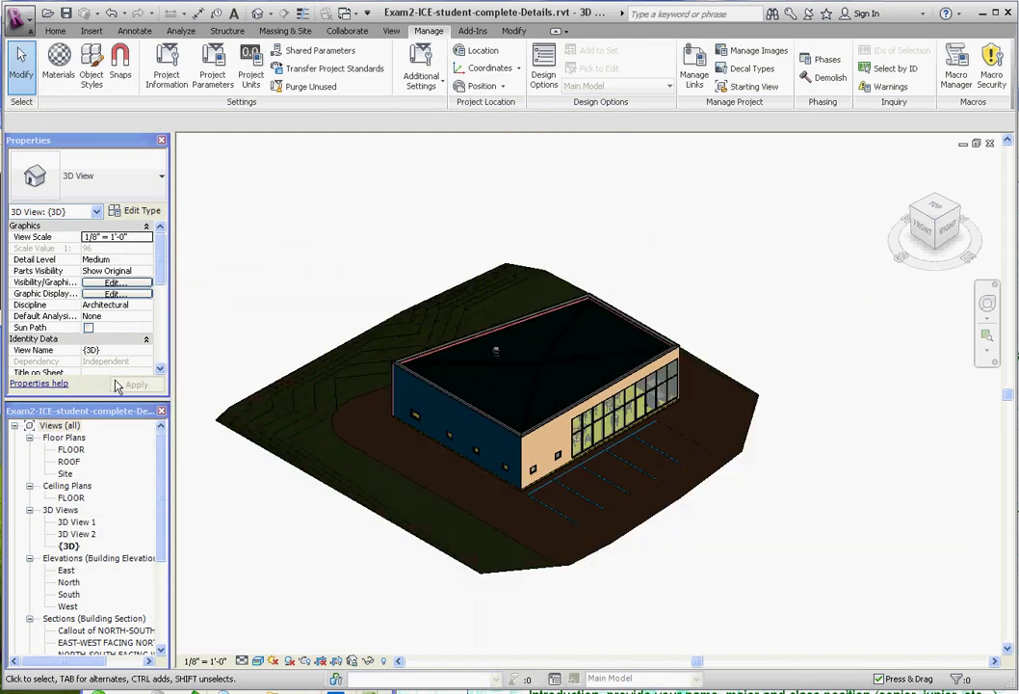
{"action": "double_click", "coordinate": [73, 449]}
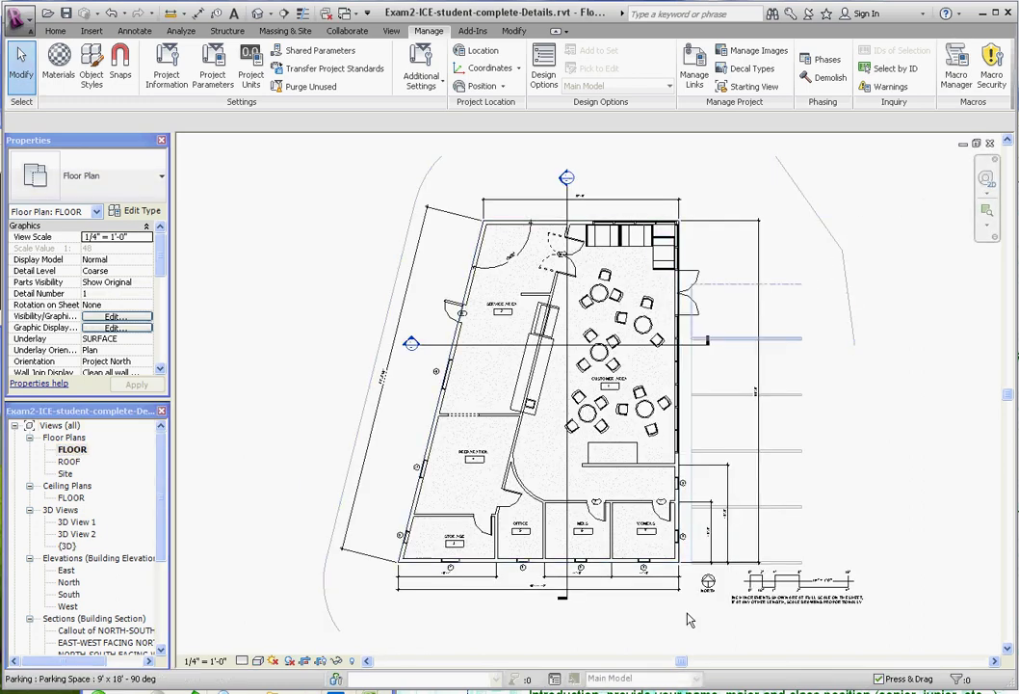
{"action": "double_click", "coordinate": [564, 180]}
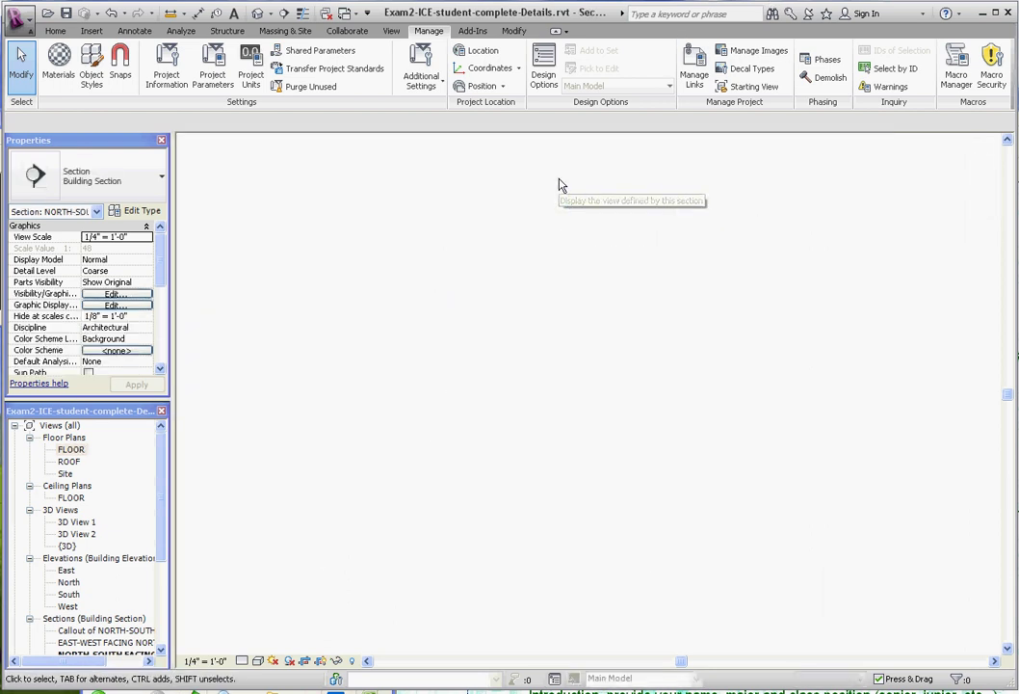
{"action": "scroll", "coordinate": [722, 558], "scroll_direction": "up", "scroll_amount": 3}
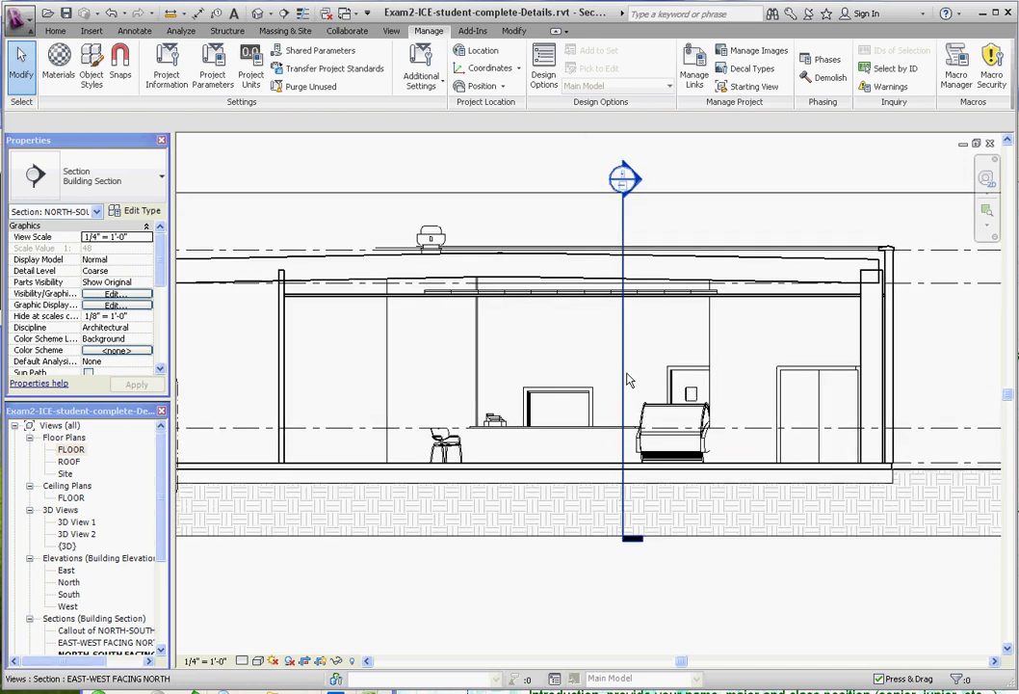
{"action": "scroll", "coordinate": [502, 405], "scroll_direction": "up", "scroll_amount": 2}
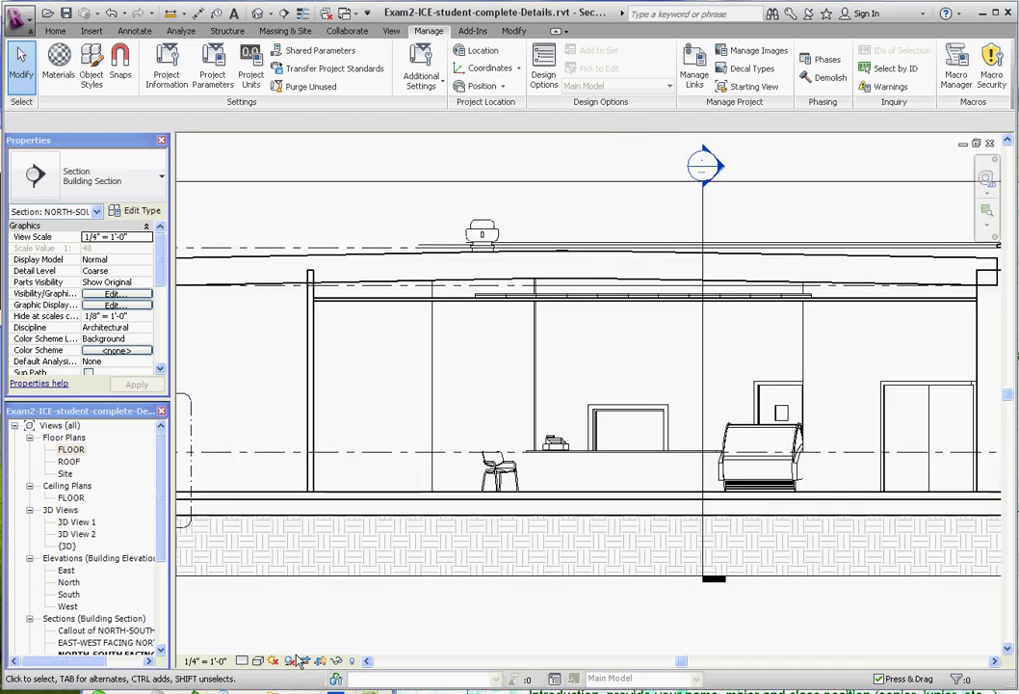
{"action": "left_click", "coordinate": [258, 661]}
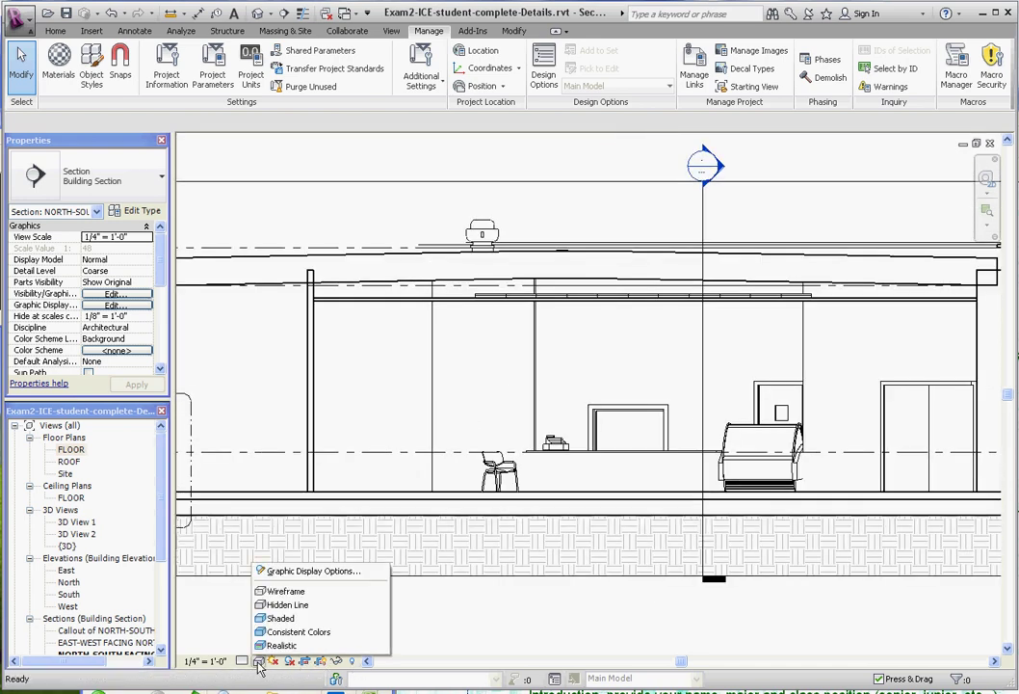
{"action": "left_click", "coordinate": [271, 648]}
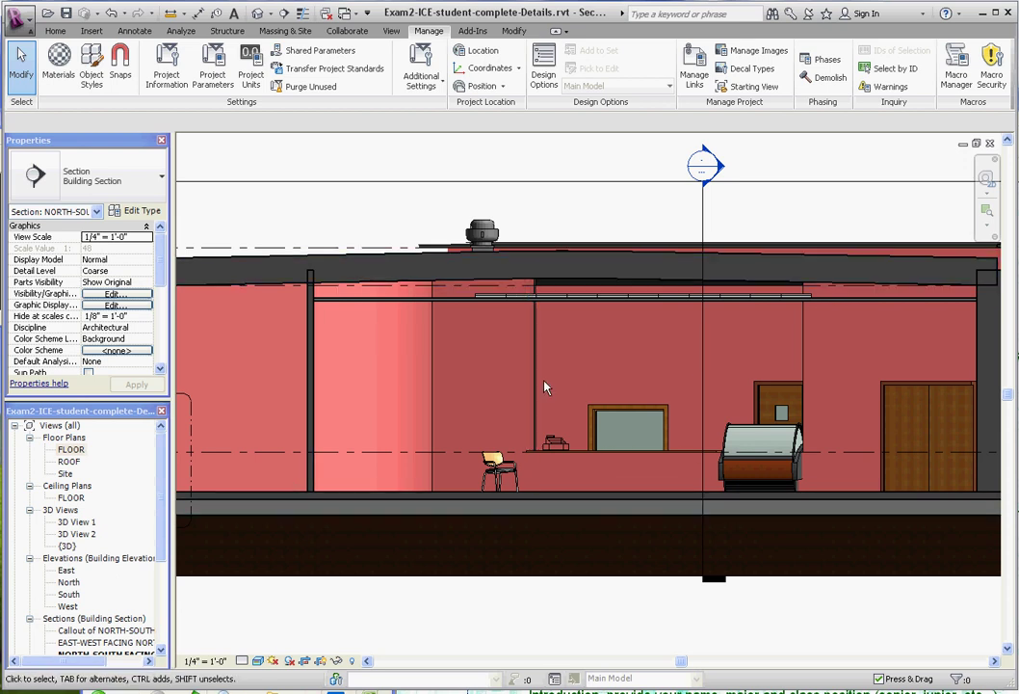
{"action": "left_click", "coordinate": [514, 33]}
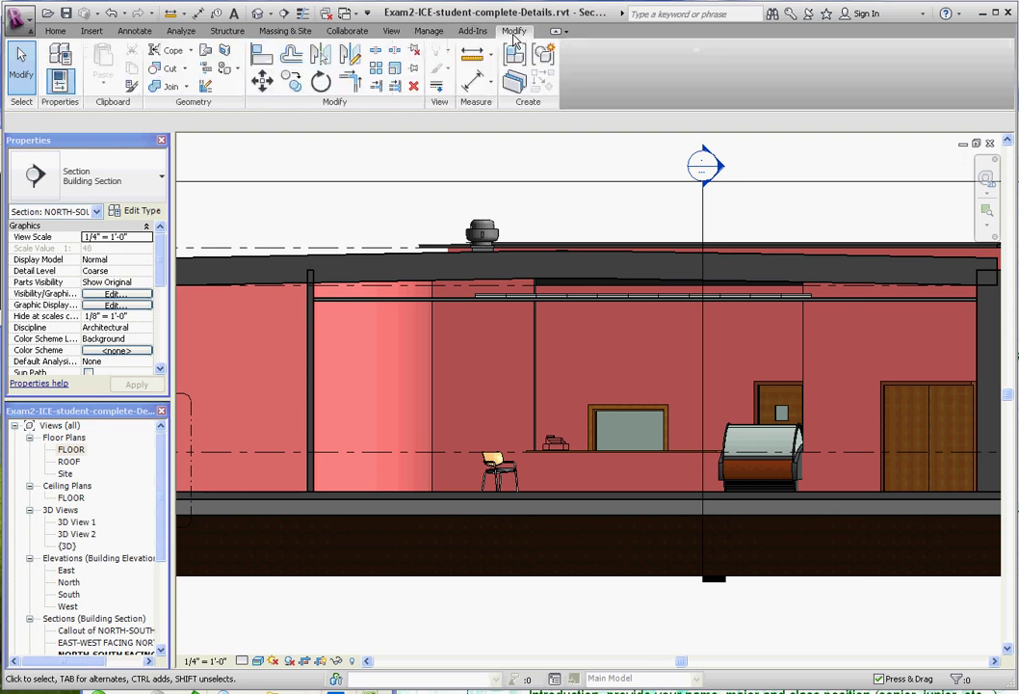
Paint the middle interior wall face and the face to its left with Paints and Coatings Blue
{"action": "left_click", "coordinate": [224, 71]}
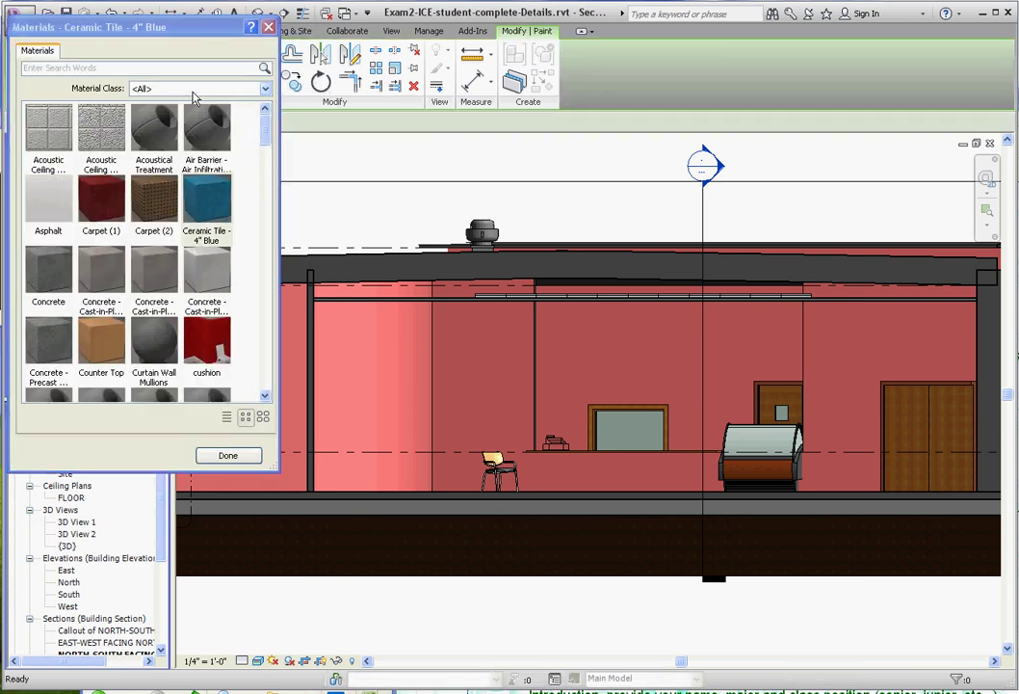
{"action": "left_click", "coordinate": [262, 90]}
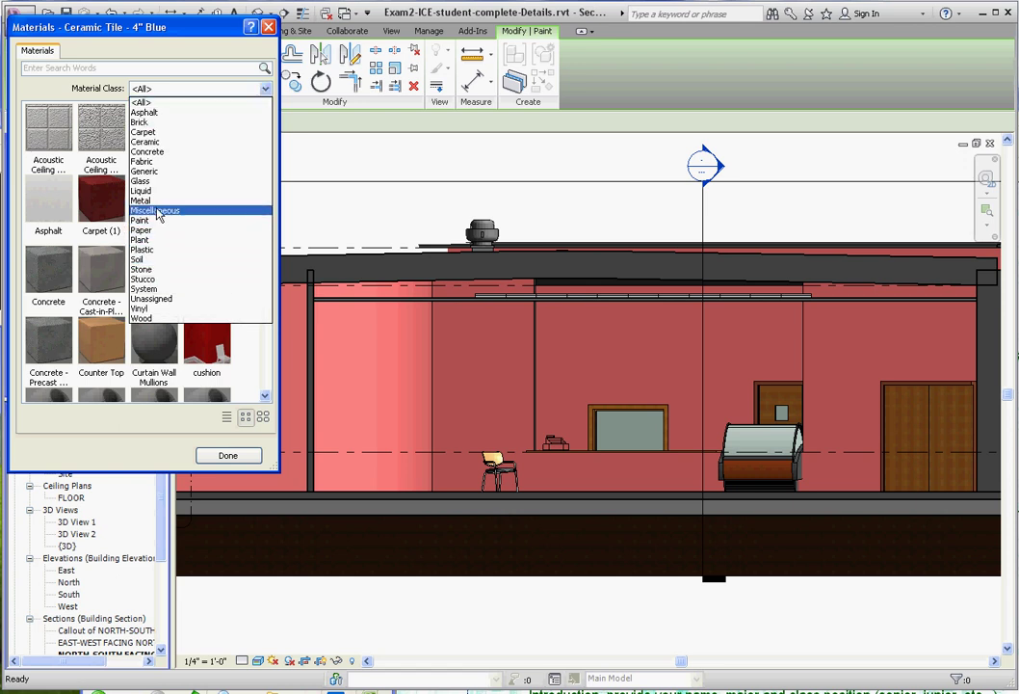
{"action": "left_click", "coordinate": [157, 220]}
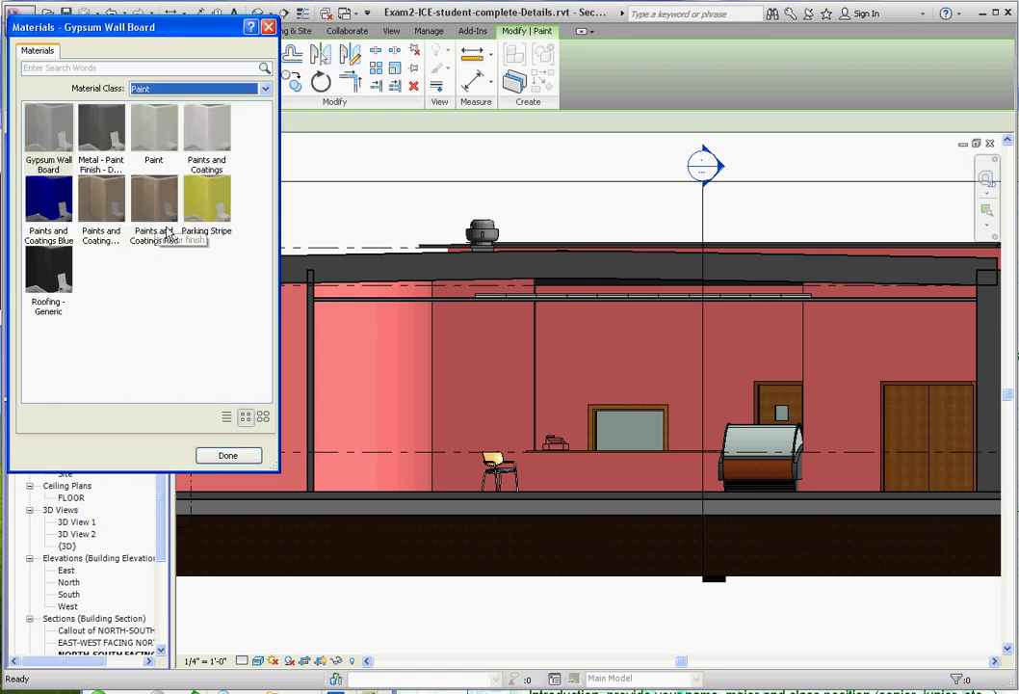
{"action": "left_click", "coordinate": [60, 202]}
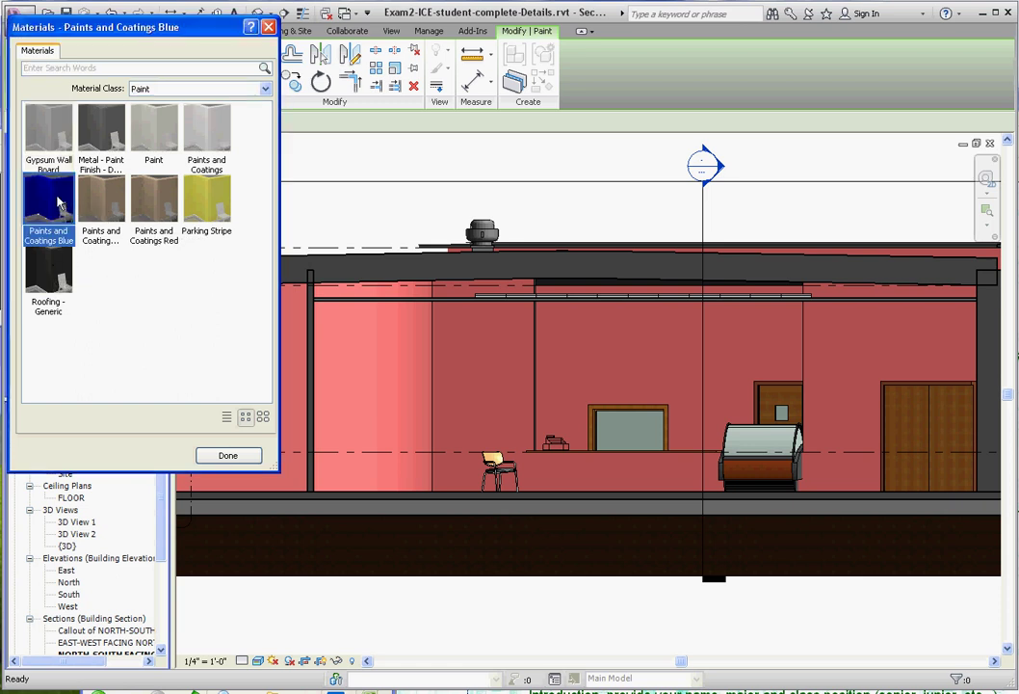
{"action": "left_click", "coordinate": [507, 336]}
{"action": "left_click", "coordinate": [401, 368]}
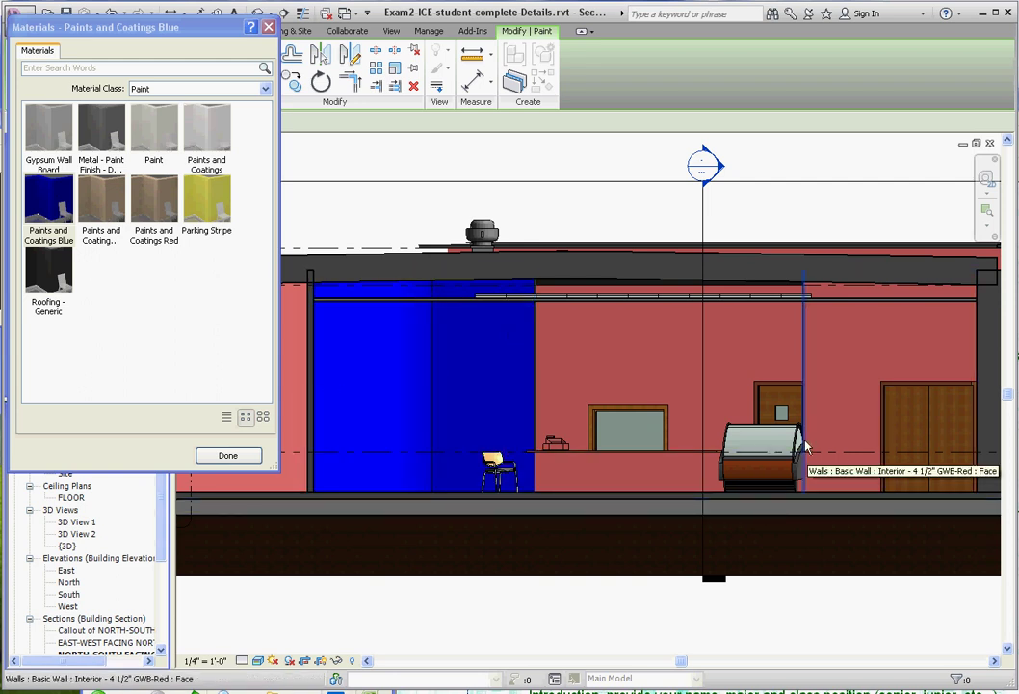
{"action": "left_click", "coordinate": [269, 27]}
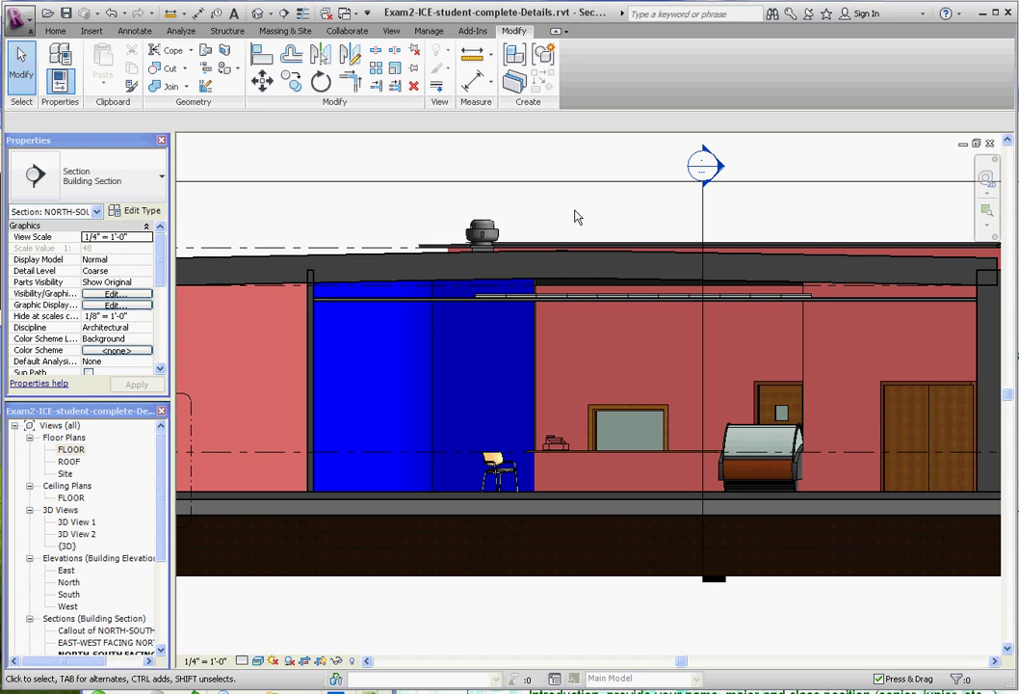
Split the blue interior wall horizontally at the chosen height with Split Element
{"action": "left_click", "coordinate": [376, 52]}
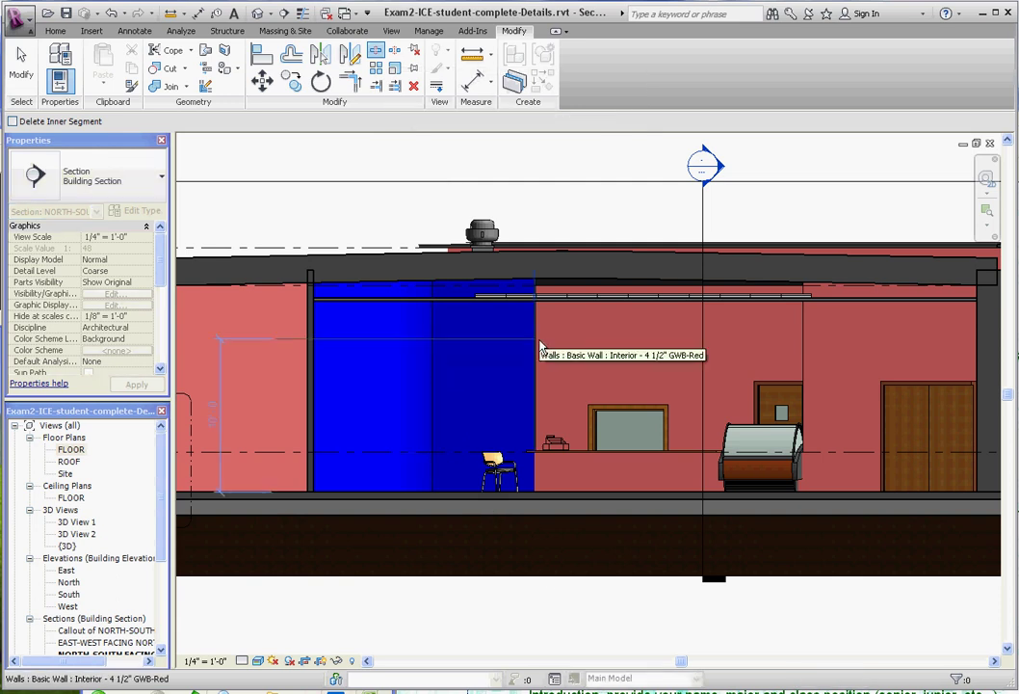
{"action": "left_click", "coordinate": [419, 350]}
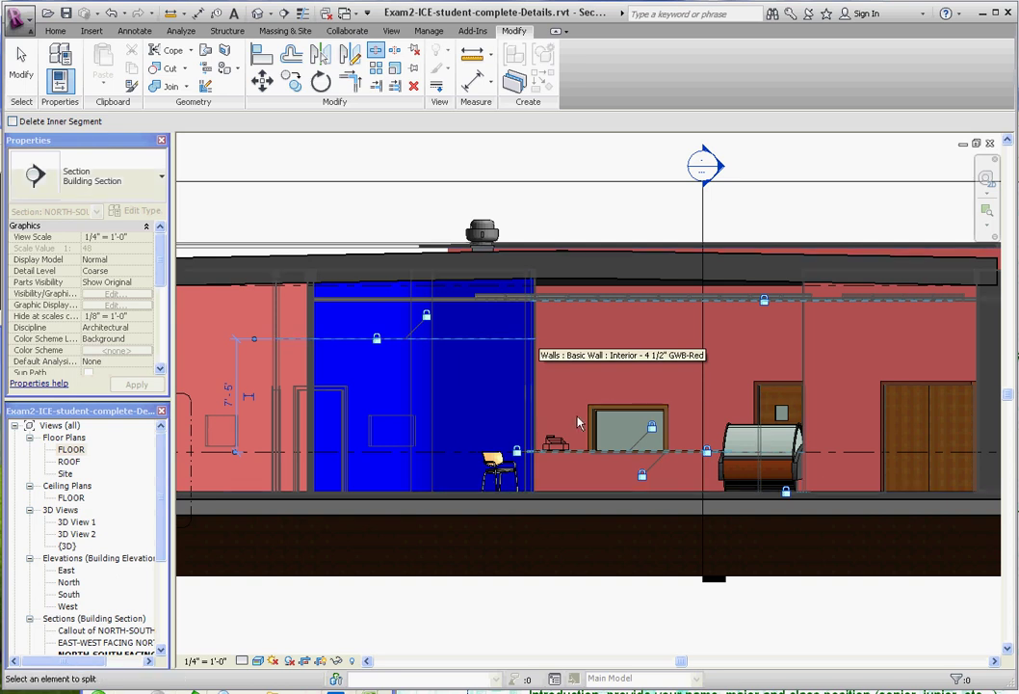
{"action": "key", "text": "Escape"}
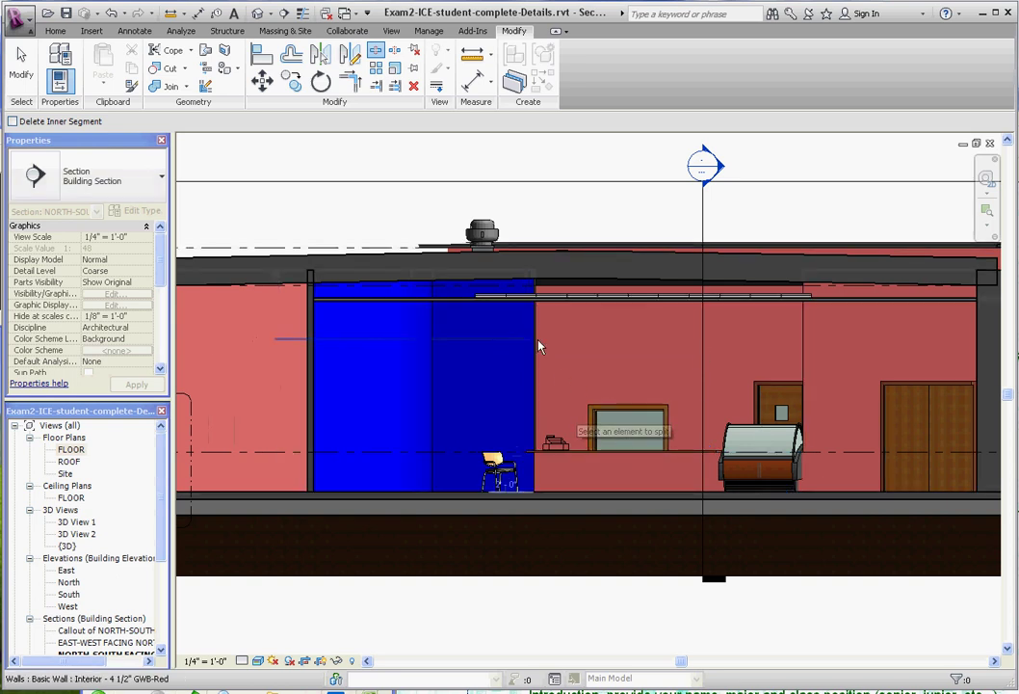
{"action": "key", "text": "Escape"}
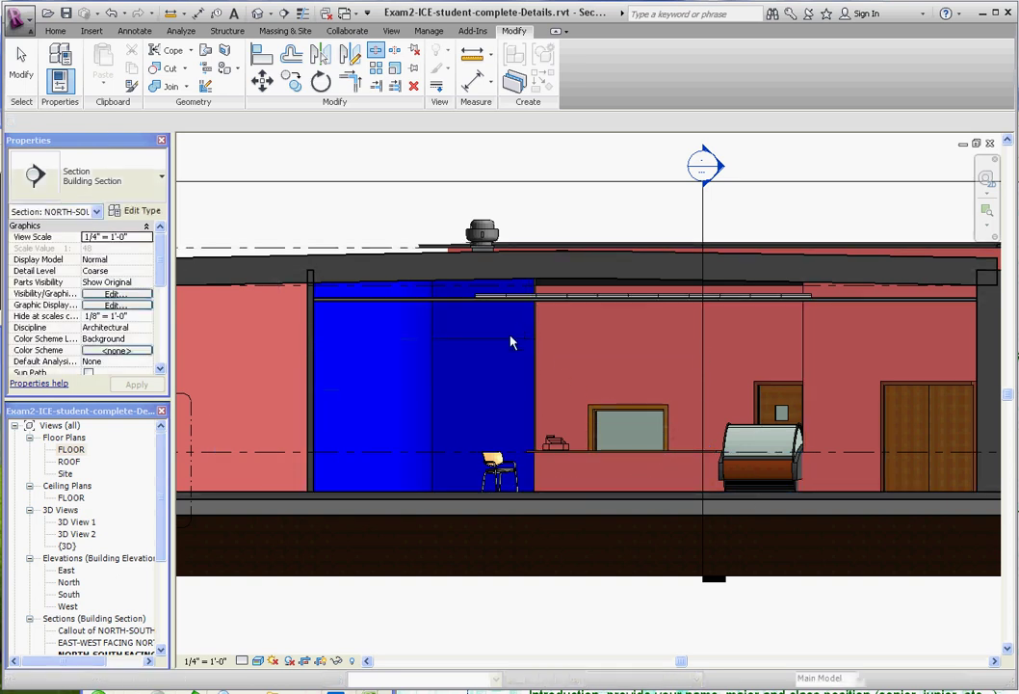
Select the lower piece of the split blue wall, using Tab to cycle the selection
{"action": "left_click", "coordinate": [511, 347]}
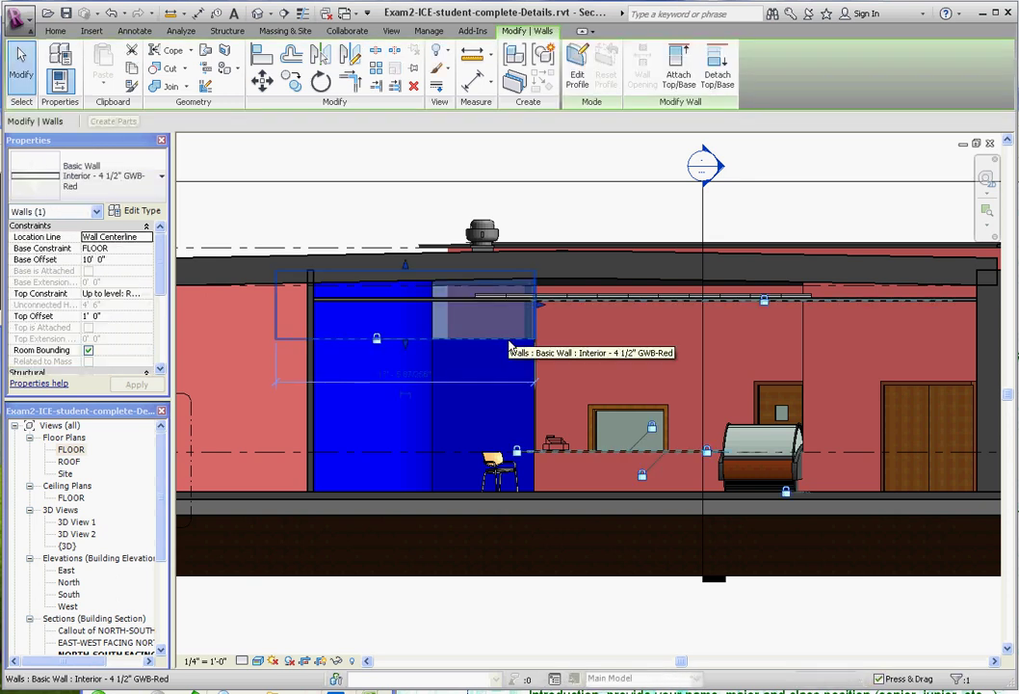
{"action": "key", "text": "Escape"}
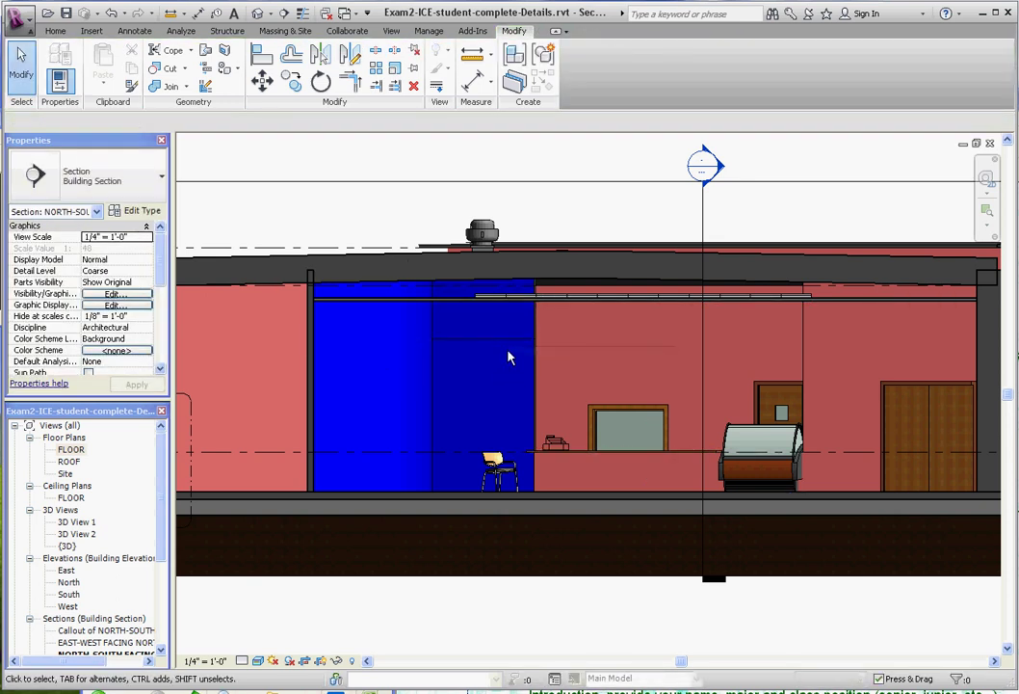
{"action": "left_click", "coordinate": [528, 345]}
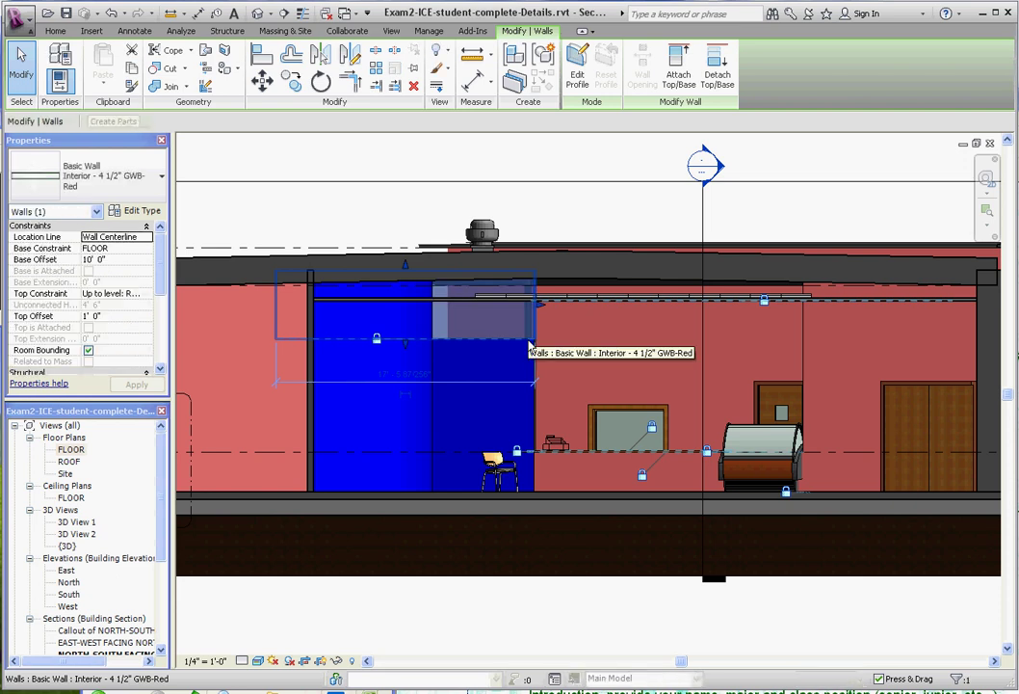
{"action": "key", "text": "Tab"}
{"action": "key", "text": "Tab"}
{"action": "key", "text": "Tab"}
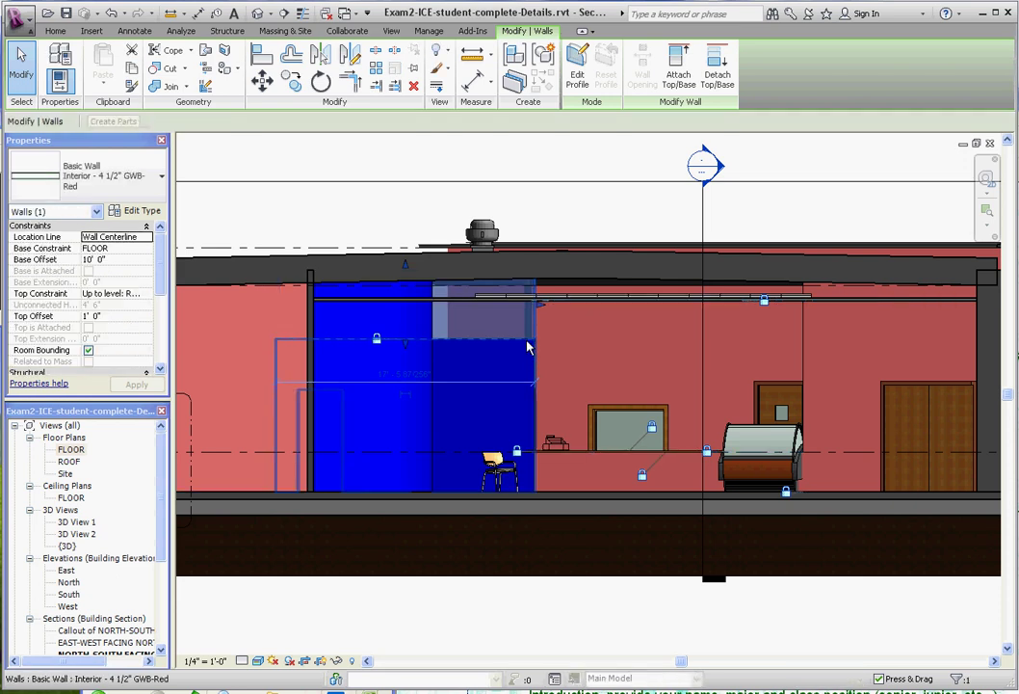
{"action": "left_click", "coordinate": [527, 346]}
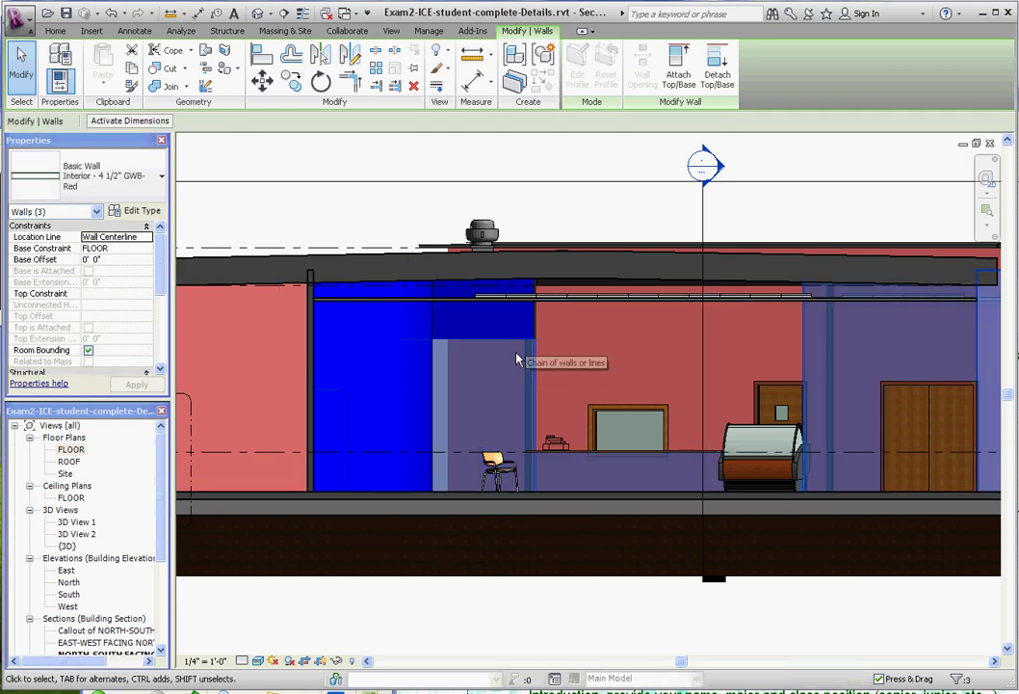
{"action": "left_click", "coordinate": [520, 344]}
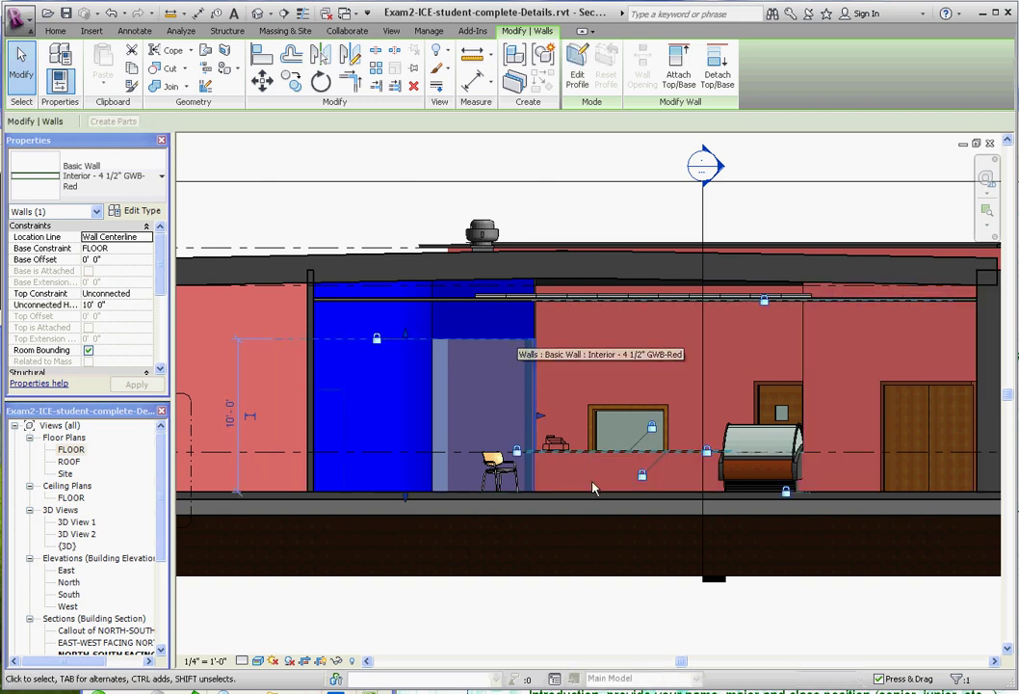
Set the lower wall piece's height to 8' 0" and clear the selection
{"action": "left_click", "coordinate": [237, 415]}
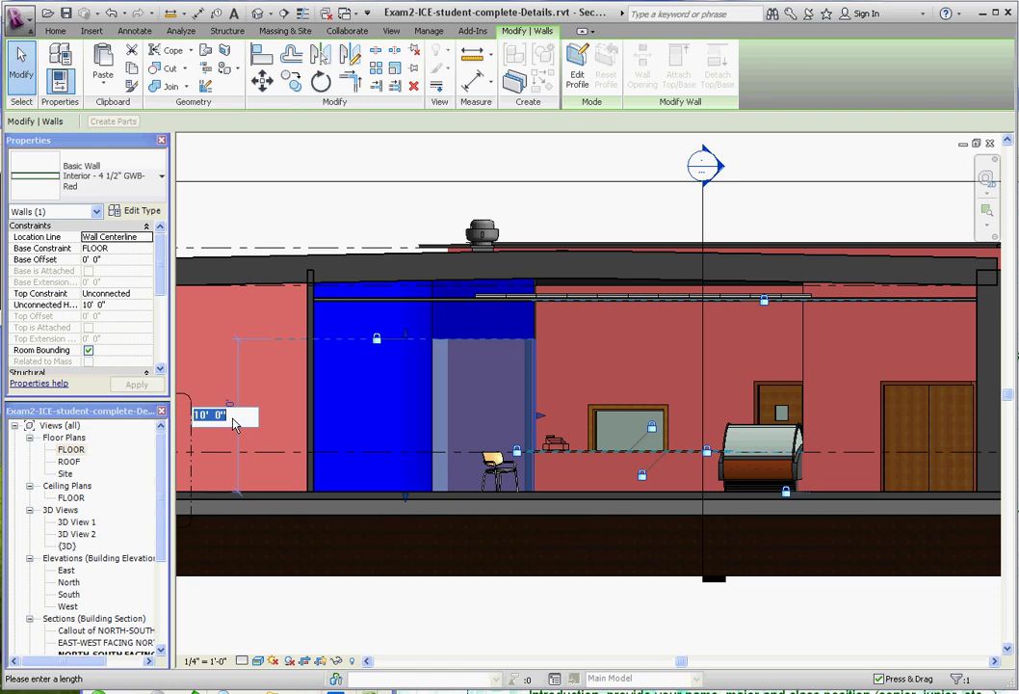
{"action": "type", "text": "8"}
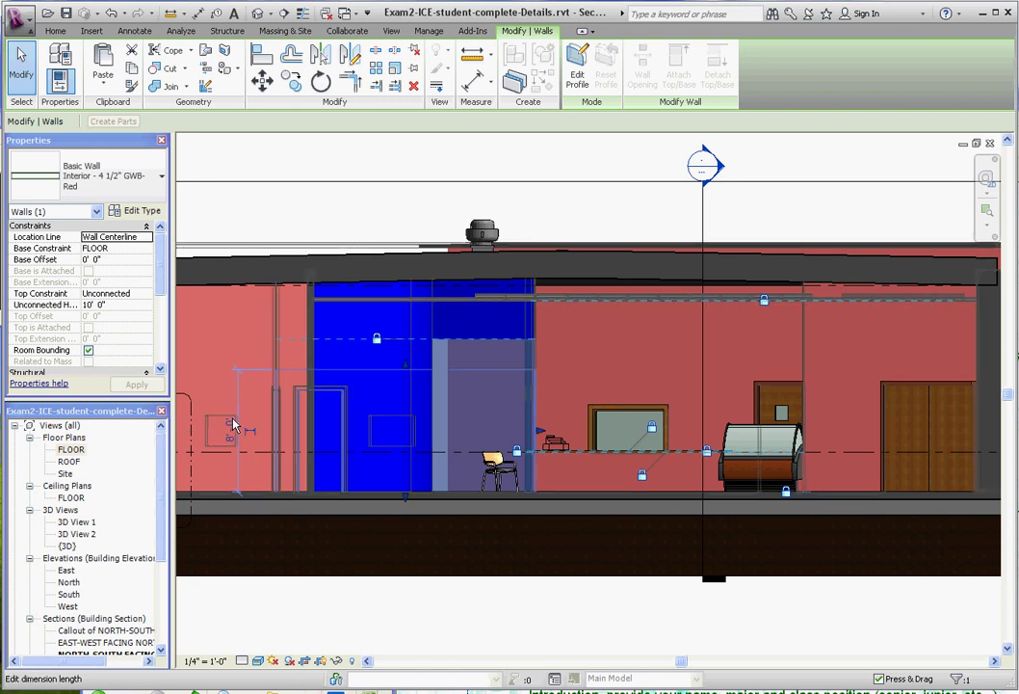
{"action": "key", "text": "Return"}
{"action": "left_click", "coordinate": [399, 207]}
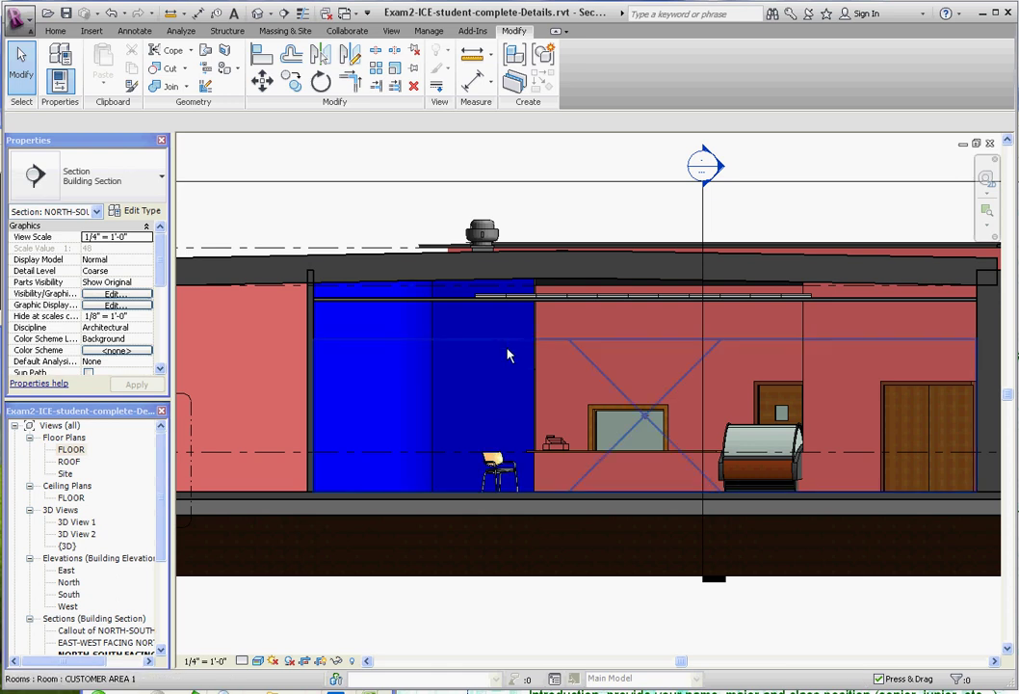
{"action": "left_click", "coordinate": [518, 369]}
{"action": "key", "text": "Escape"}
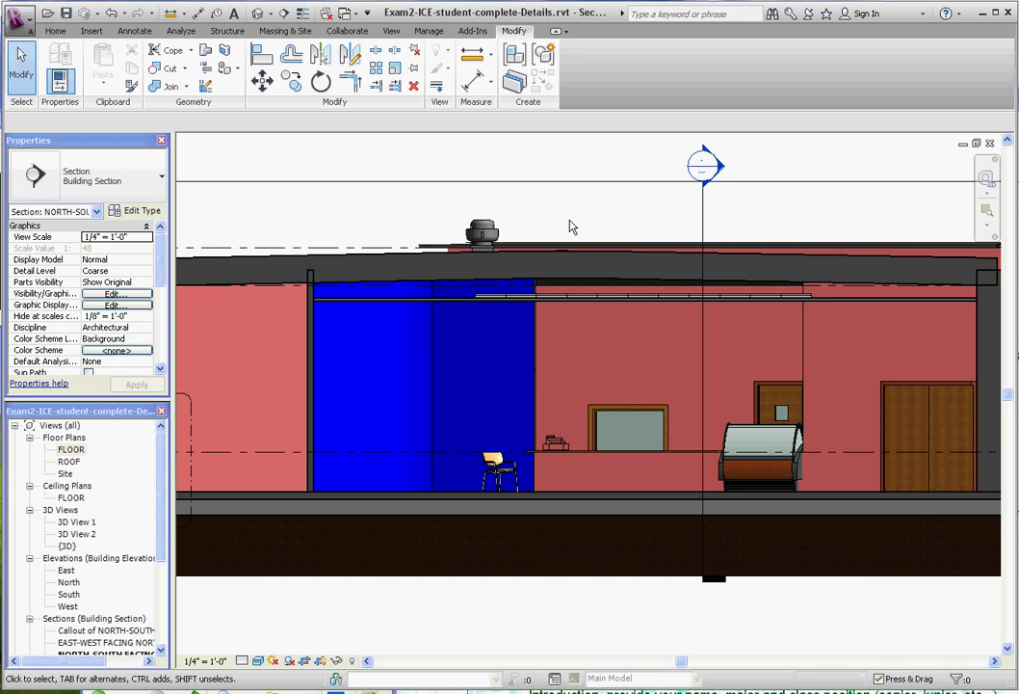
Paint the lower right wall part and the left wall panel with Paints and Coatings Orange
{"action": "left_click", "coordinate": [224, 68]}
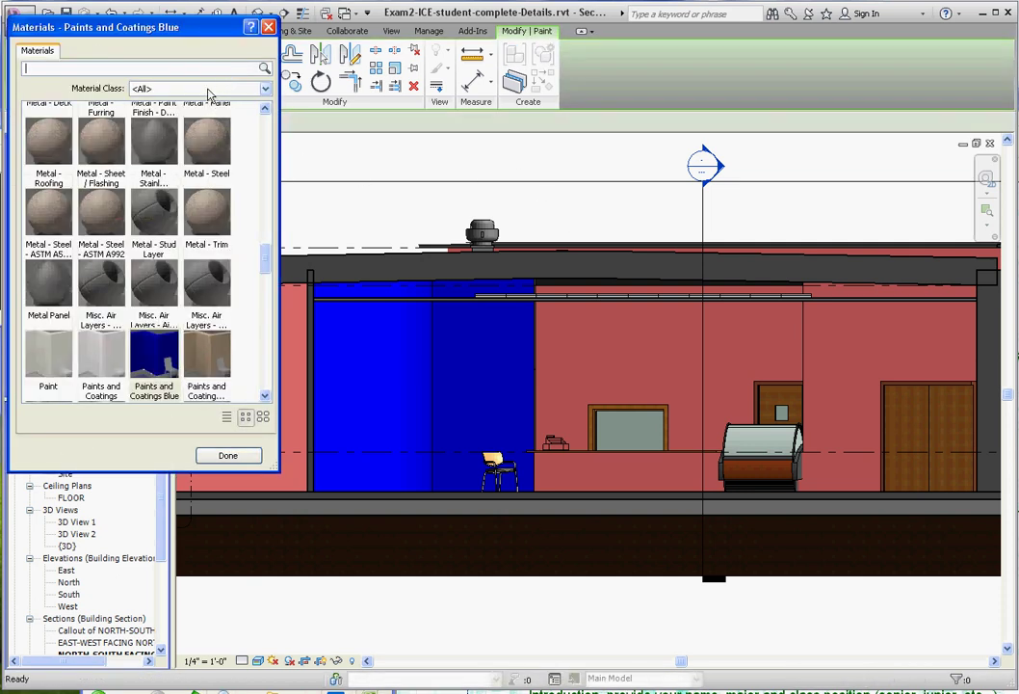
{"action": "left_click", "coordinate": [210, 89]}
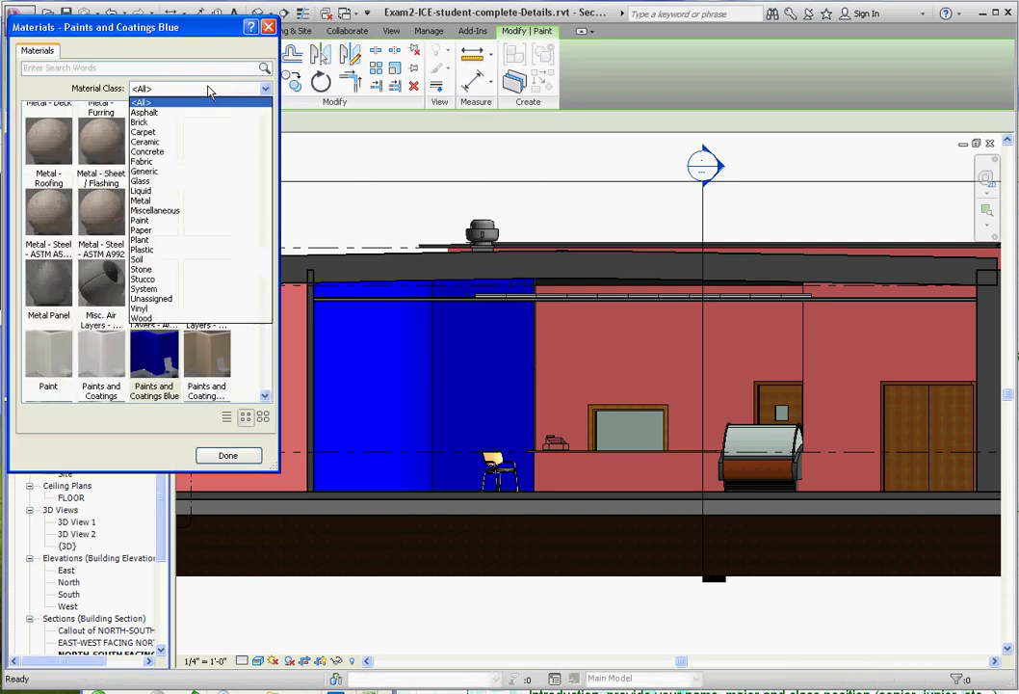
{"action": "left_click", "coordinate": [161, 222]}
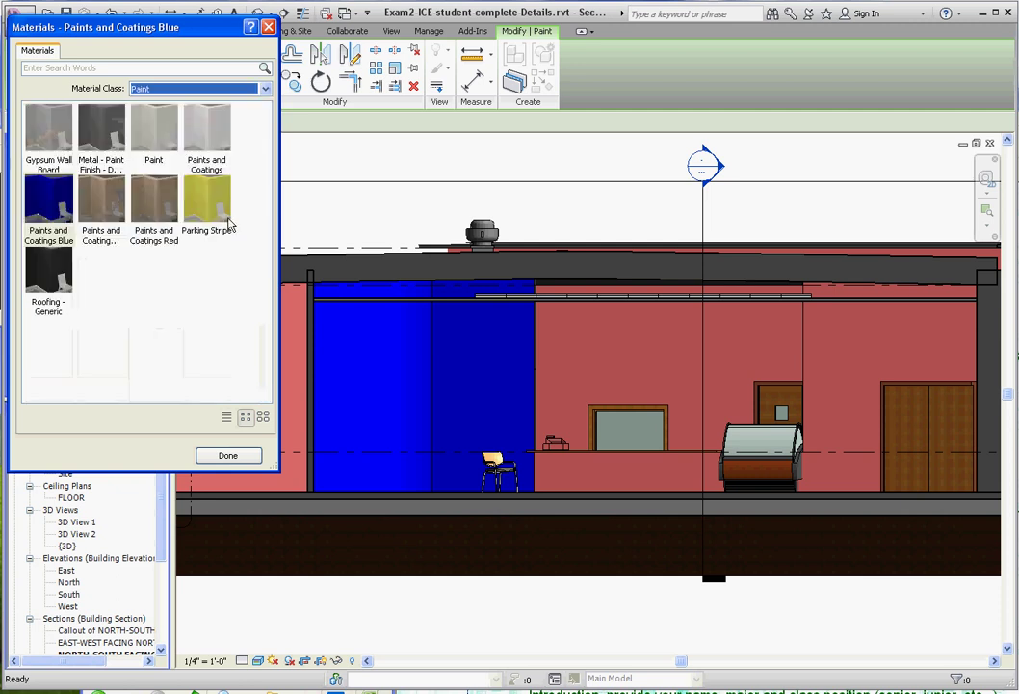
{"action": "left_click", "coordinate": [104, 208]}
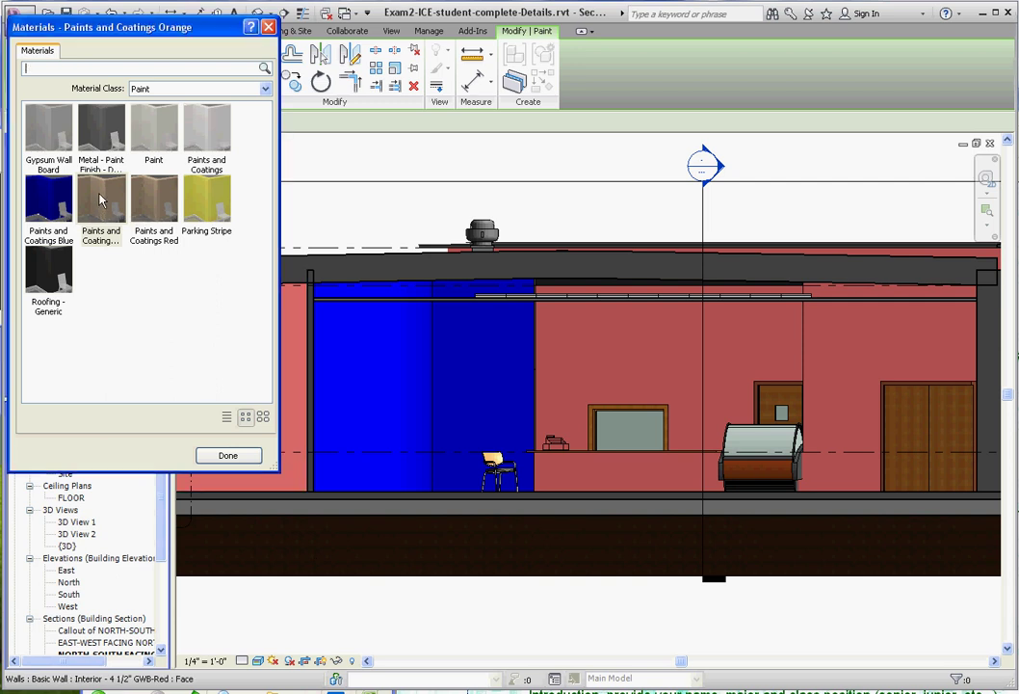
{"action": "left_click", "coordinate": [487, 415]}
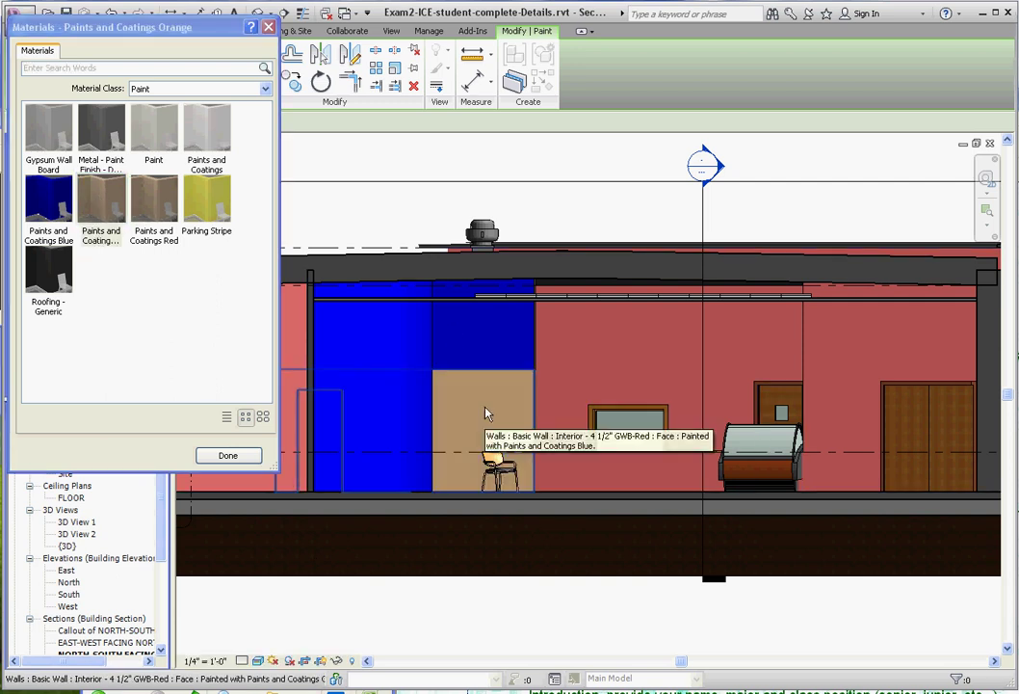
{"action": "left_click", "coordinate": [409, 426]}
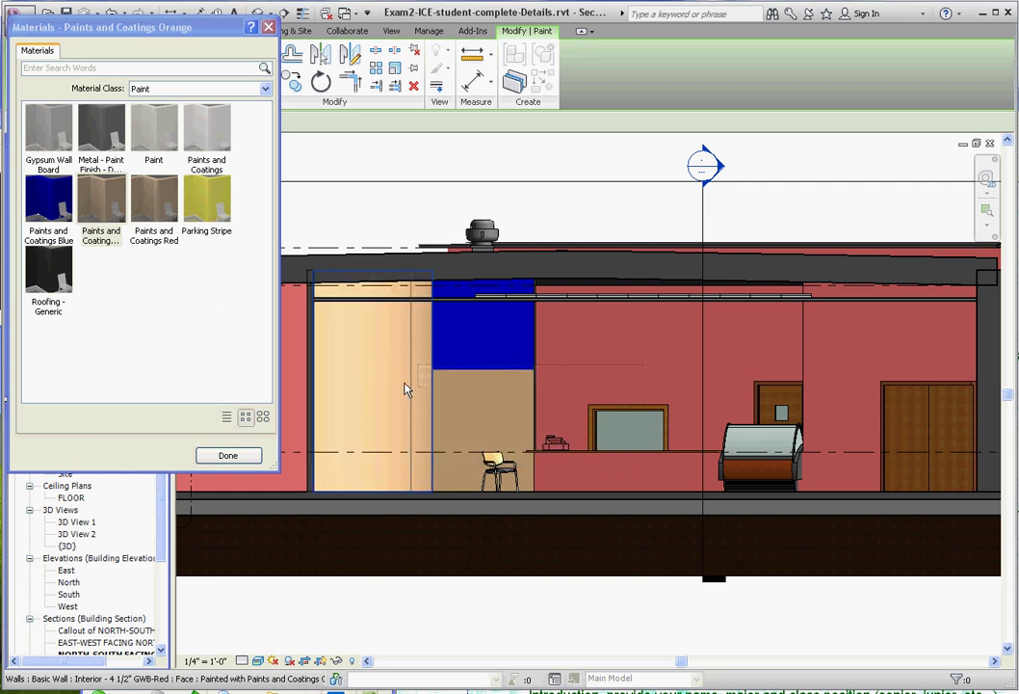
{"action": "left_click", "coordinate": [229, 455]}
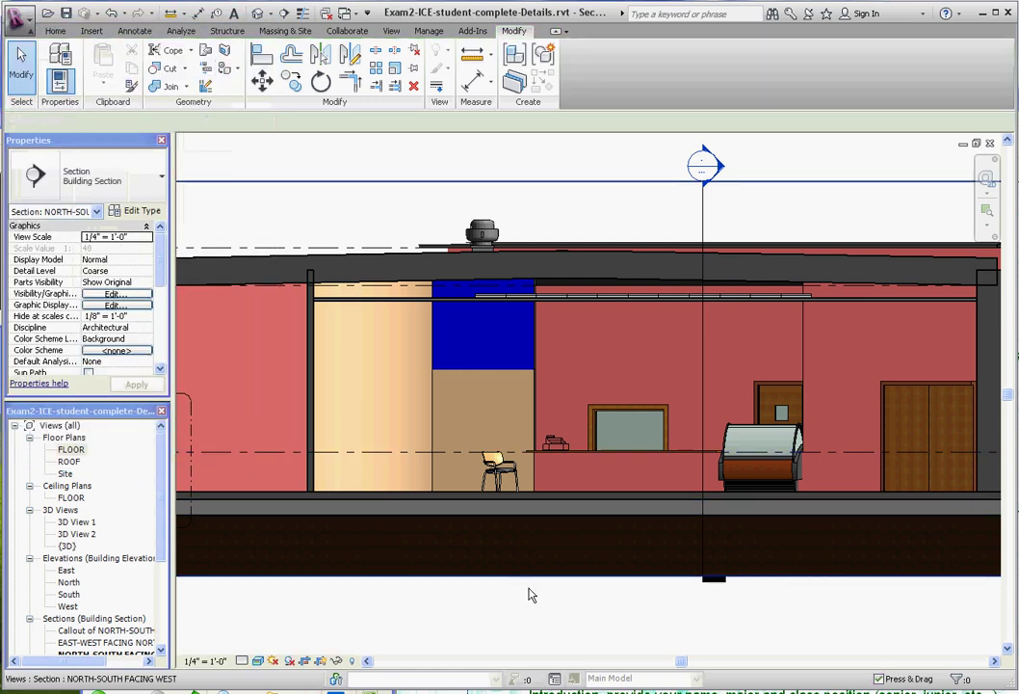